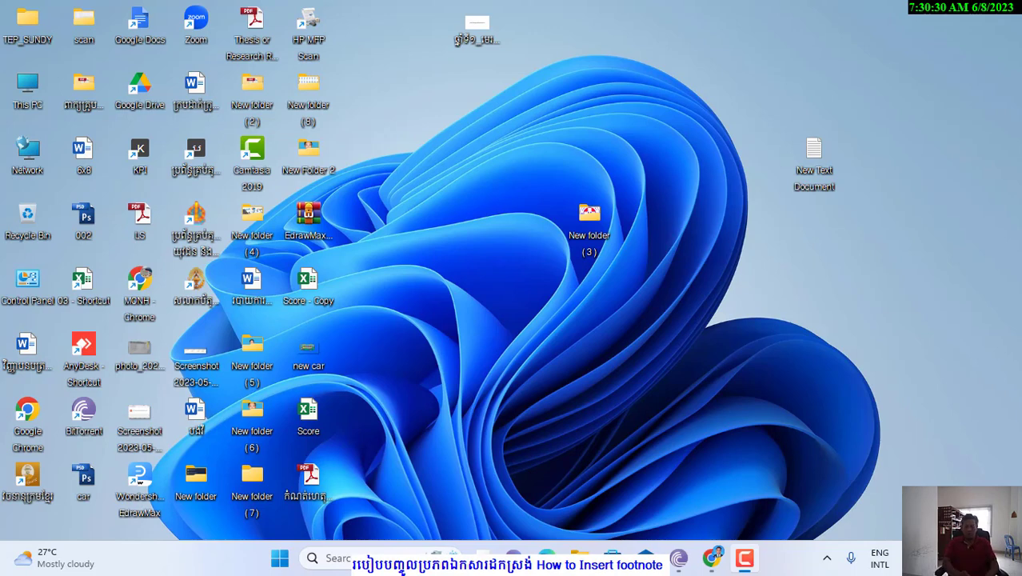
# Step: Launch Microsoft Word by running winword from the Run dialog
pyautogui.press('super+r')
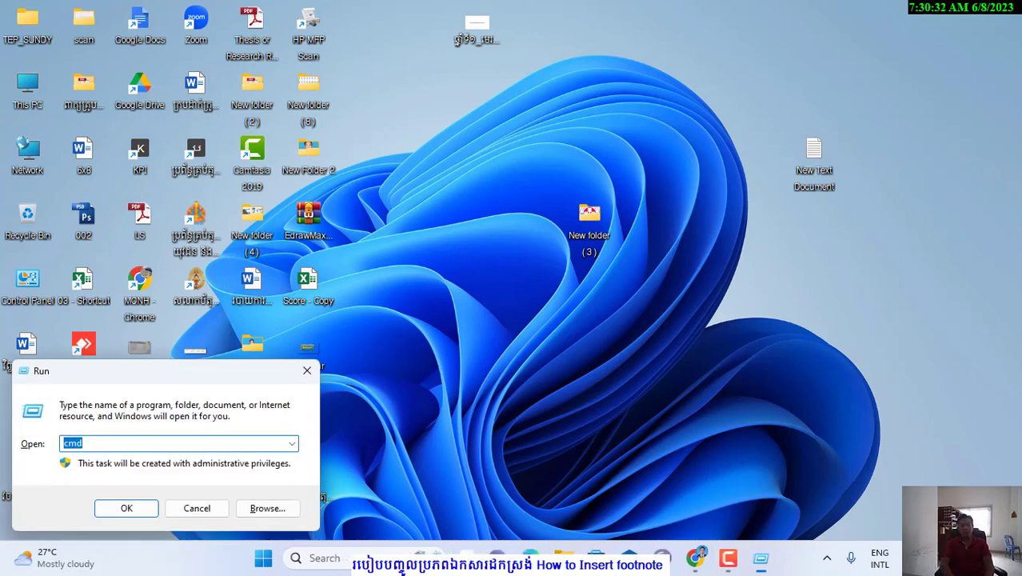
pyautogui.write('winwor')
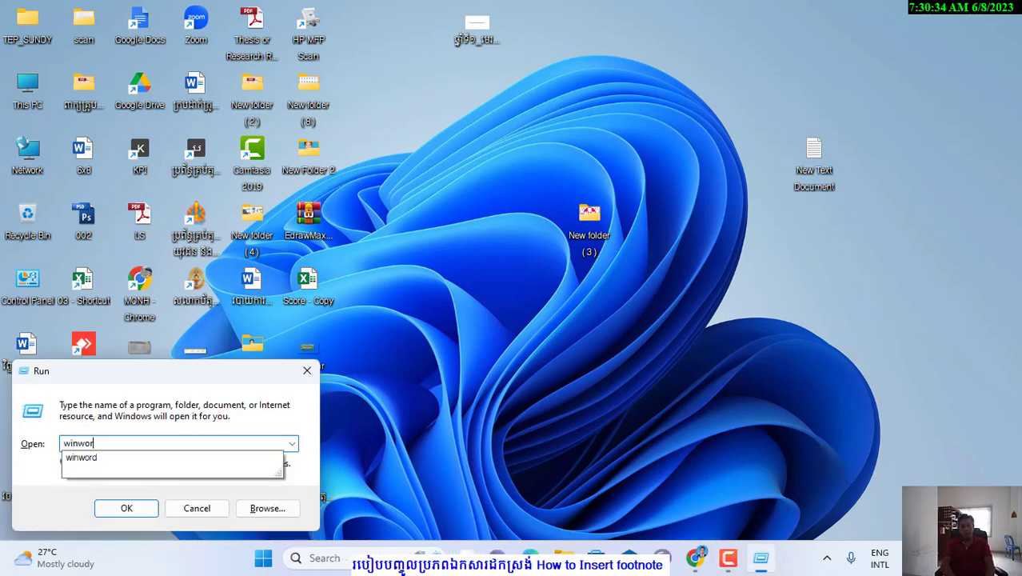
pyautogui.press('Down')
pyautogui.press('Return')
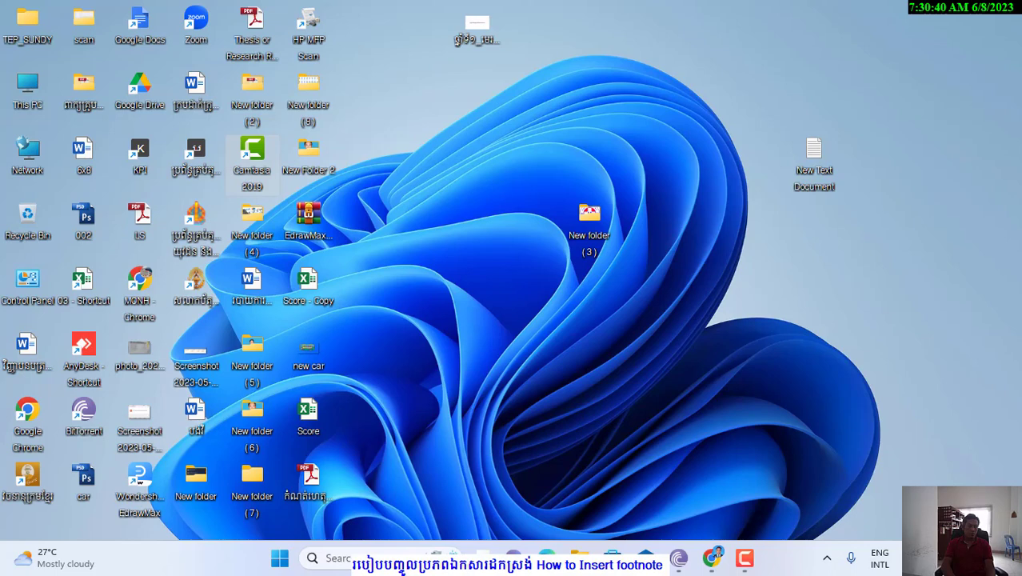
pyautogui.press('super+r')
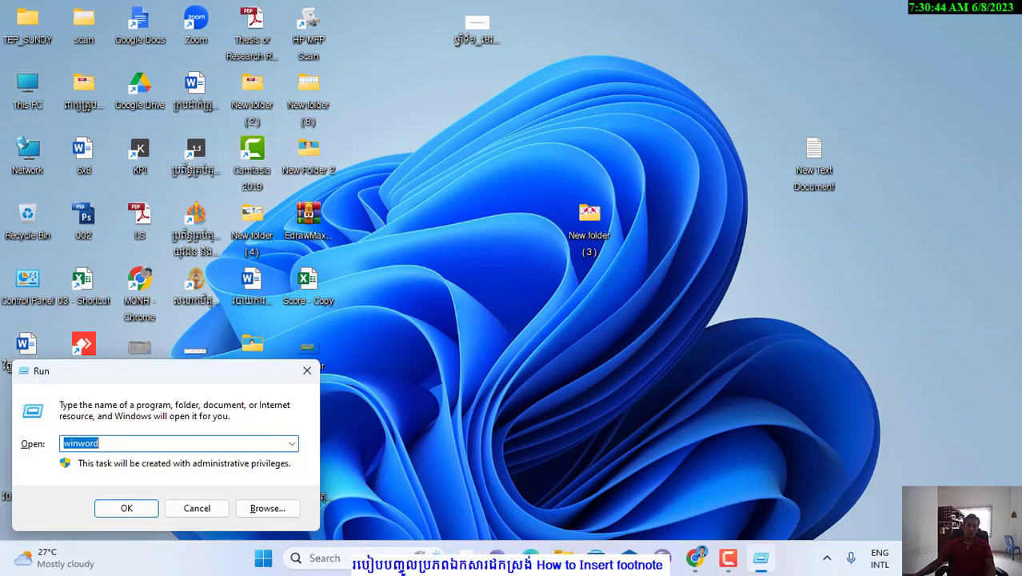
pyautogui.press('Return')
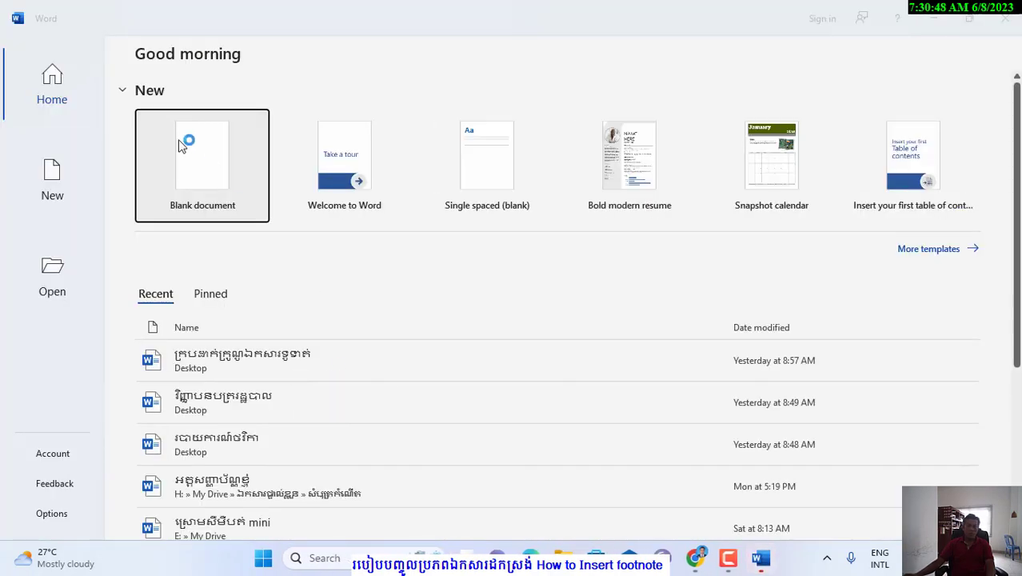
# Step: Create a new blank document, dismiss the genuine Office warning, and switch keyboard input to Khmer
pyautogui.click(181, 143)
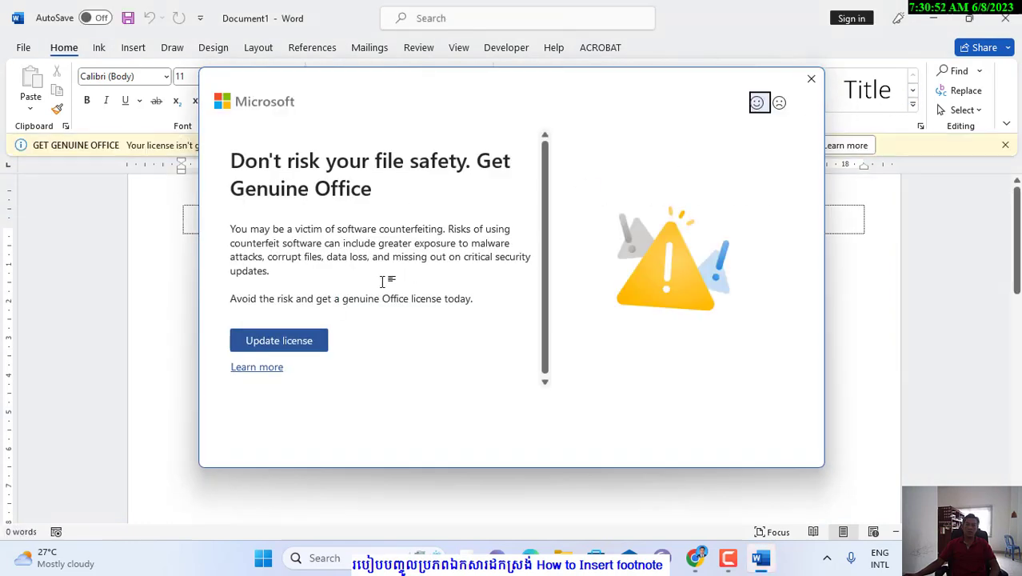
pyautogui.click(1005, 144)
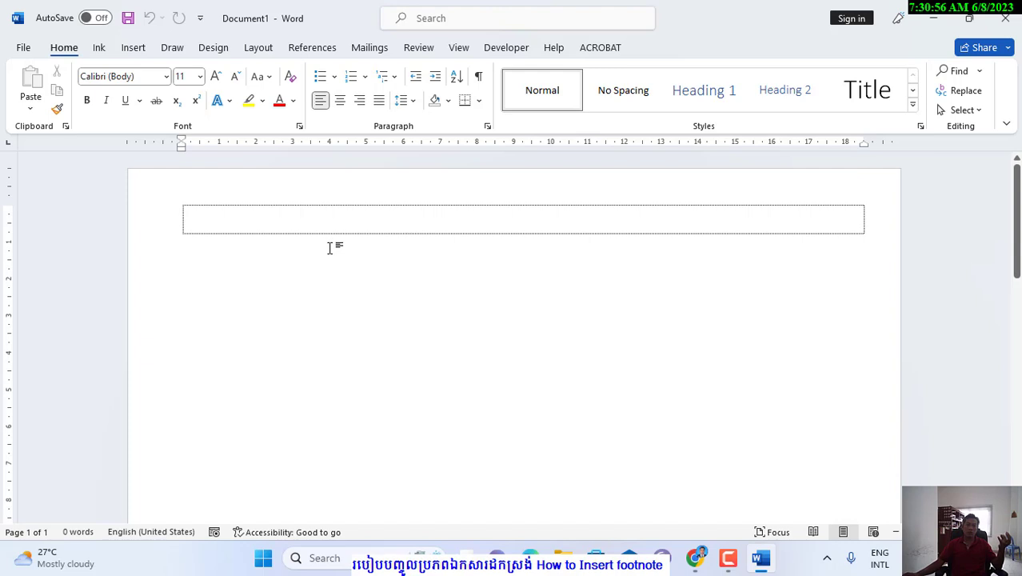
pyautogui.keyDown('ctrl'); pyautogui.scroll(2, 244, 225); pyautogui.keyUp('ctrl')
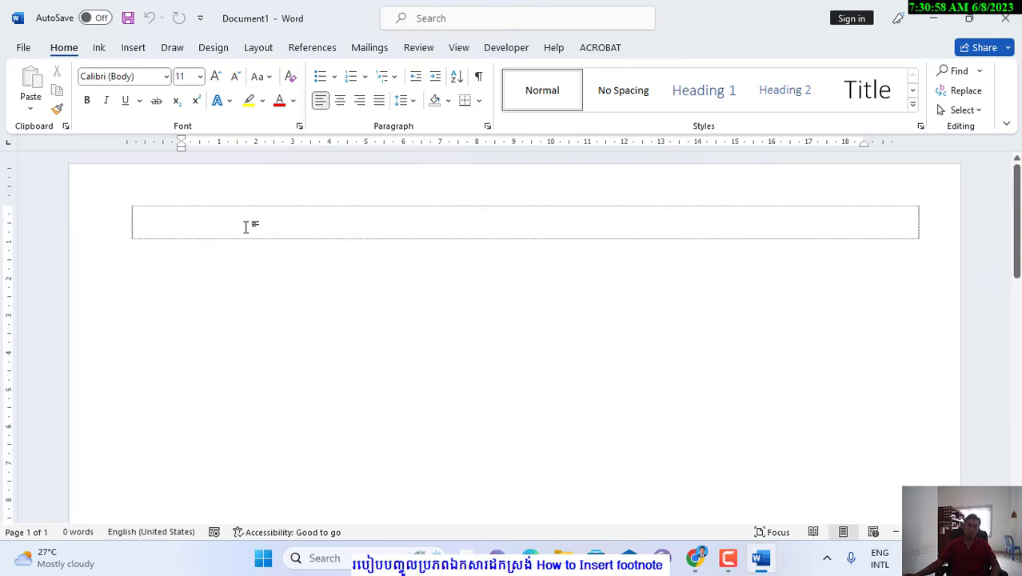
pyautogui.hotkey('alt', 'shift')
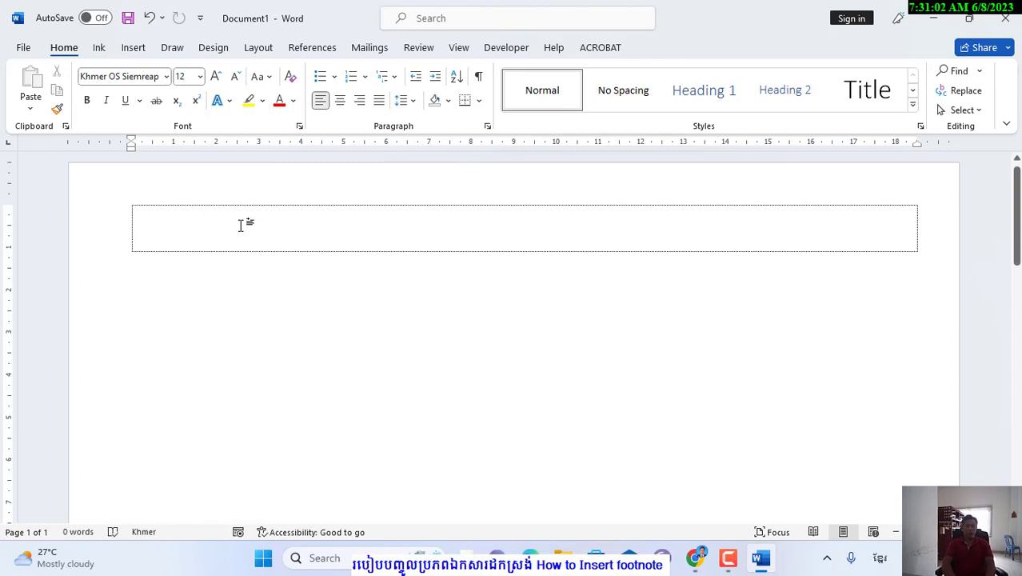
# Step: Type the justified Khmer sentence: the Council of Ministers is the royal government, led by the Prime Minister
pyautogui.write('គណៈរដ្ឋ')
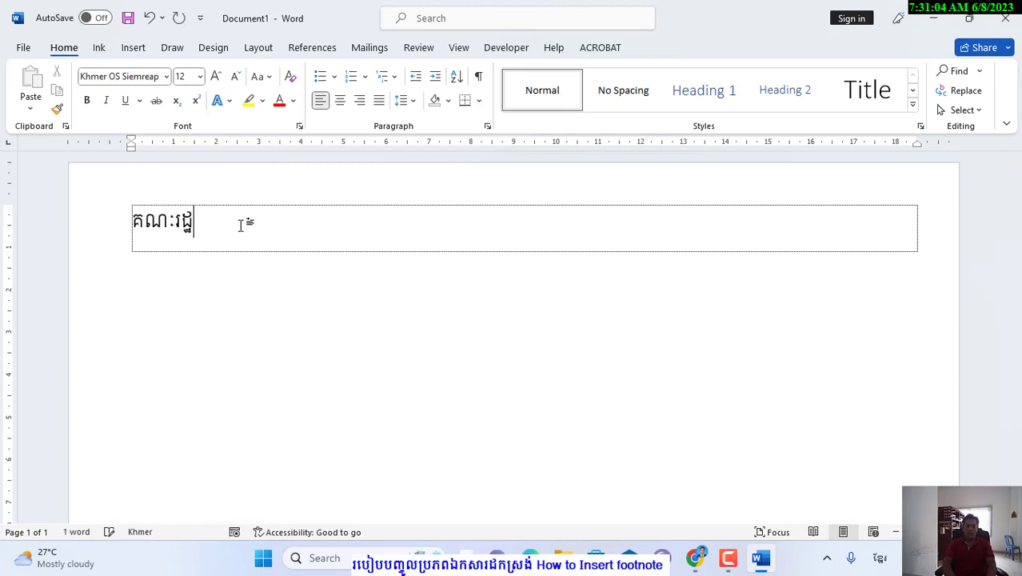
pyautogui.write('មន្ត្រី')
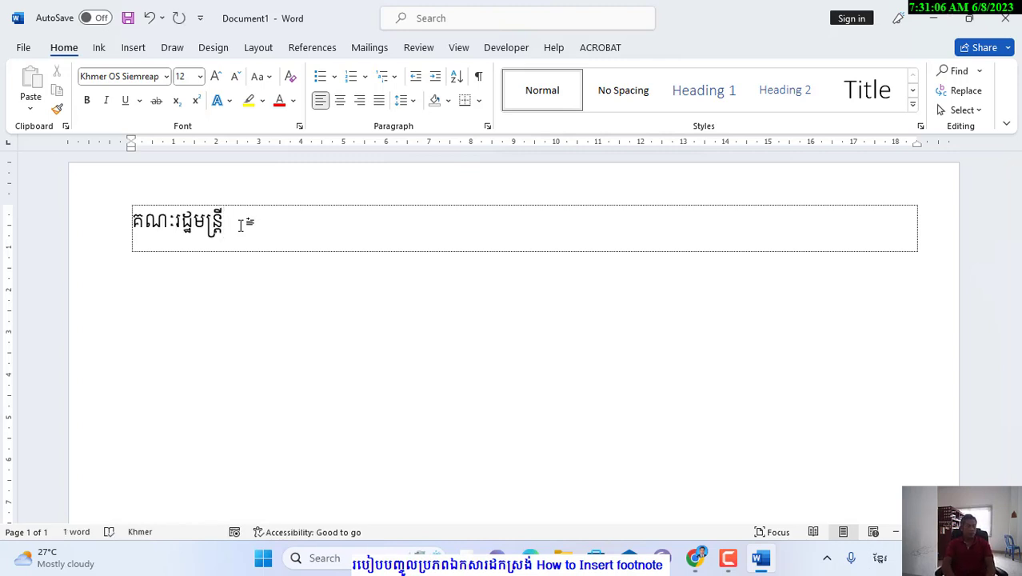
pyautogui.write('ជាកដ')
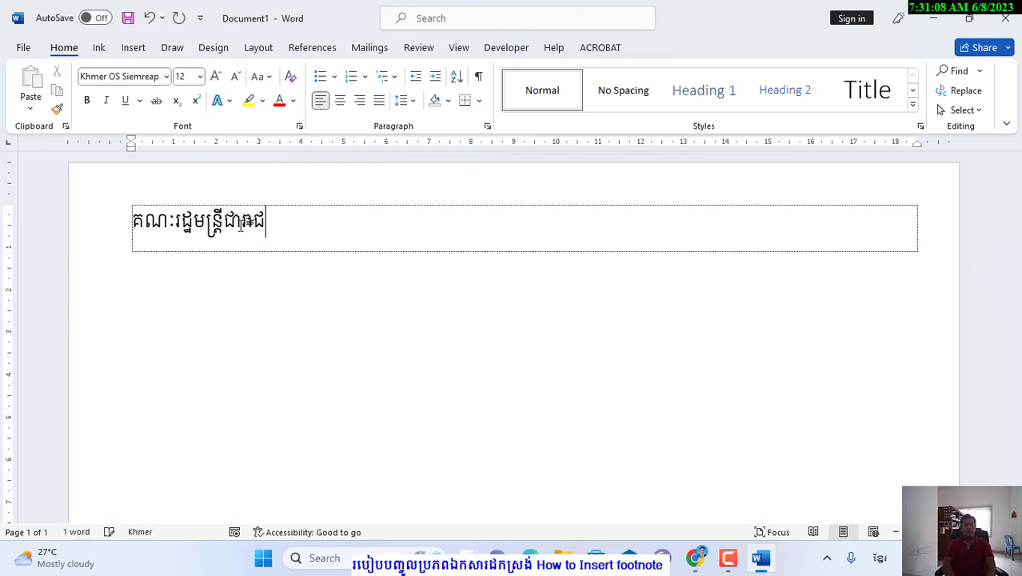
pyautogui.write('រដ្ឋាភ')
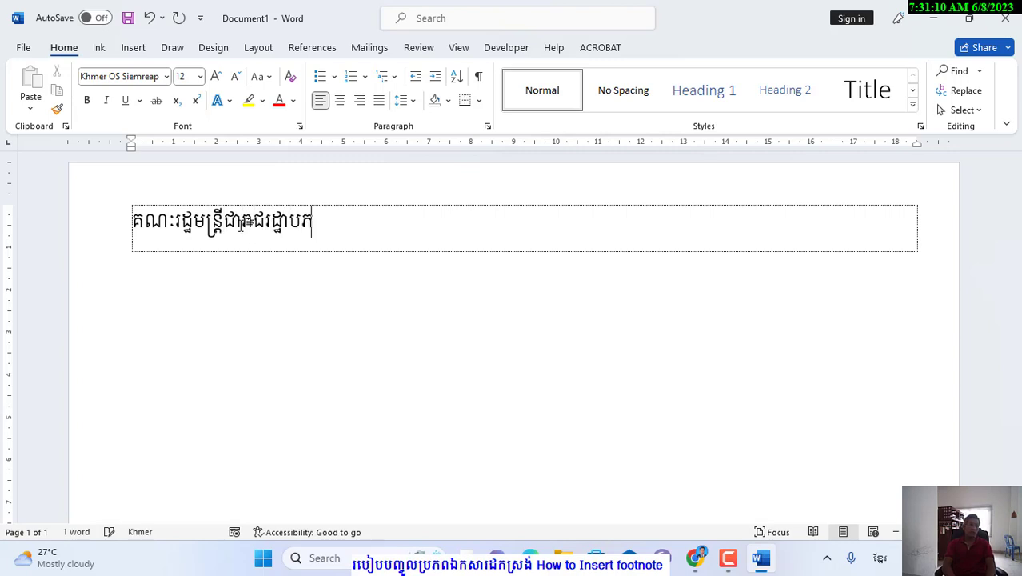
pyautogui.write('ិបាល')
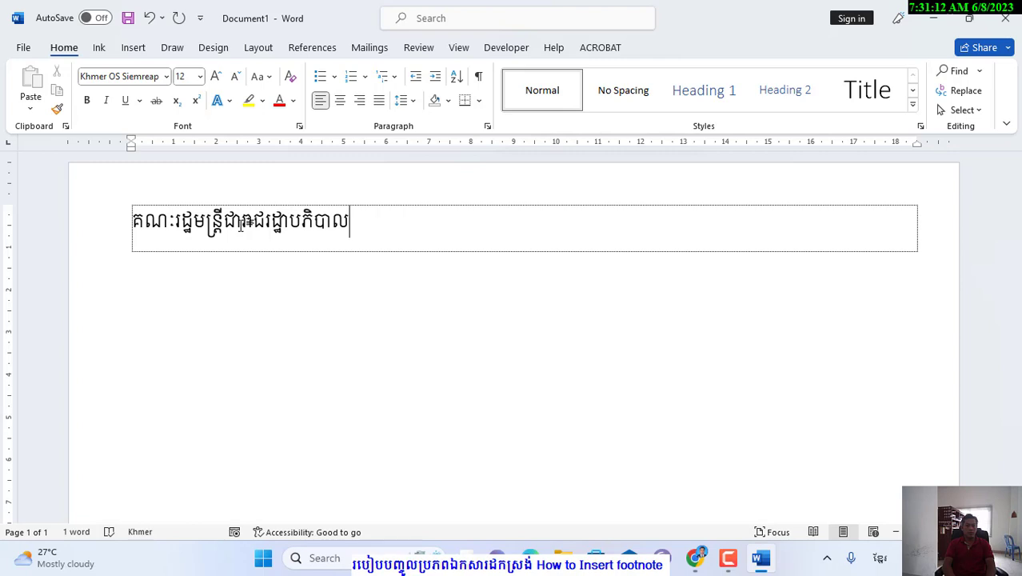
pyautogui.press('BackSpace')
pyautogui.press('BackSpace')
pyautogui.press('BackSpace')
pyautogui.press('BackSpace')
pyautogui.press('BackSpace')
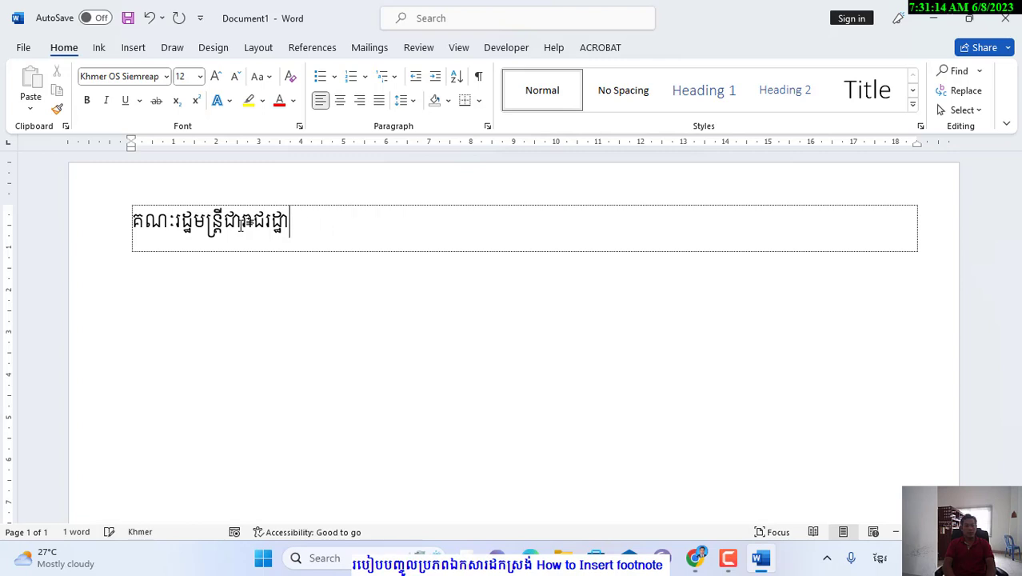
pyautogui.write('ភិបាលនៃ')
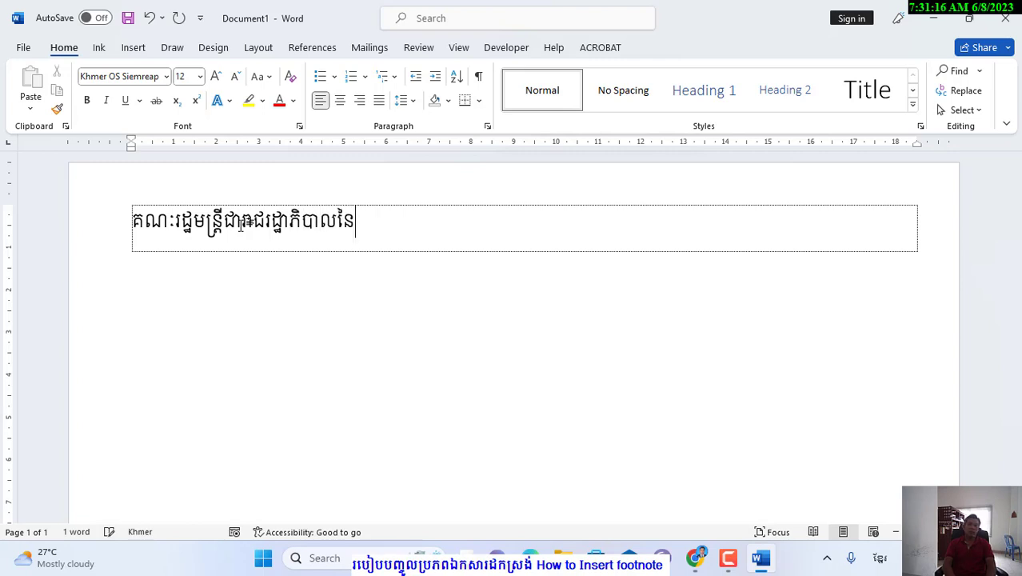
pyautogui.write('ព្រះរាជាណាច')
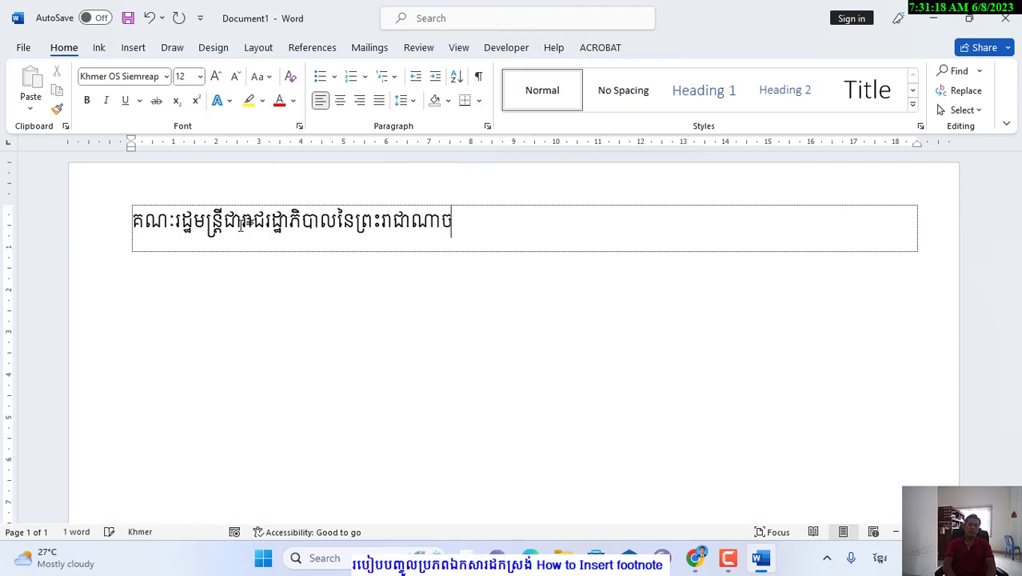
pyautogui.write('ក្រកម្ពុ')
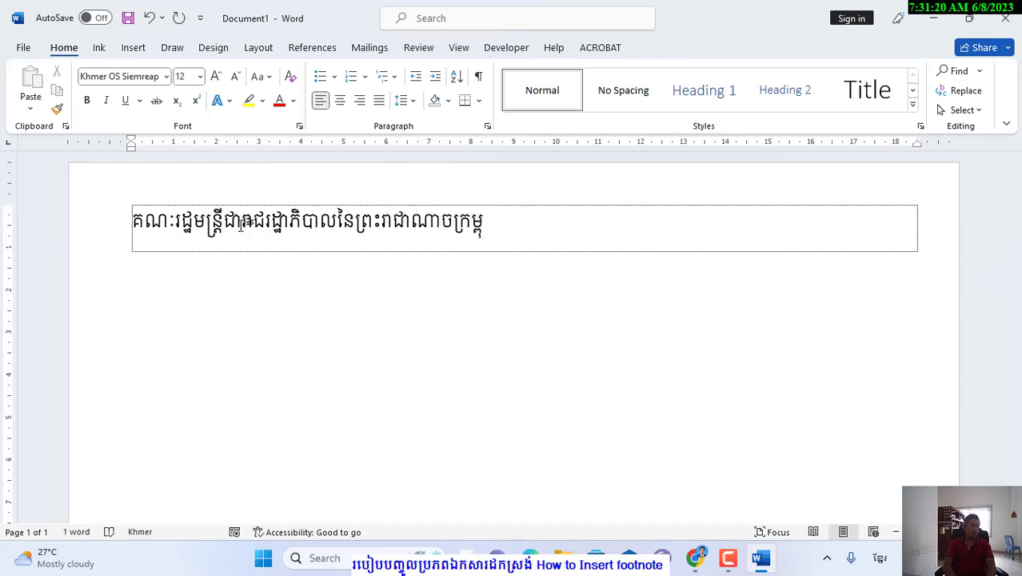
pyautogui.write('ជា ហើយគ')
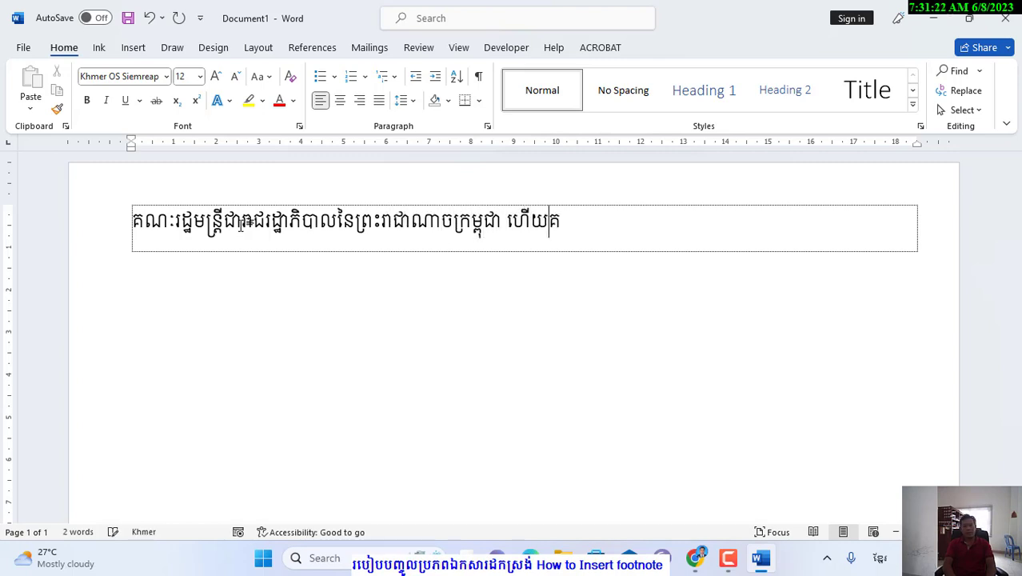
pyautogui.write('ណៈ')
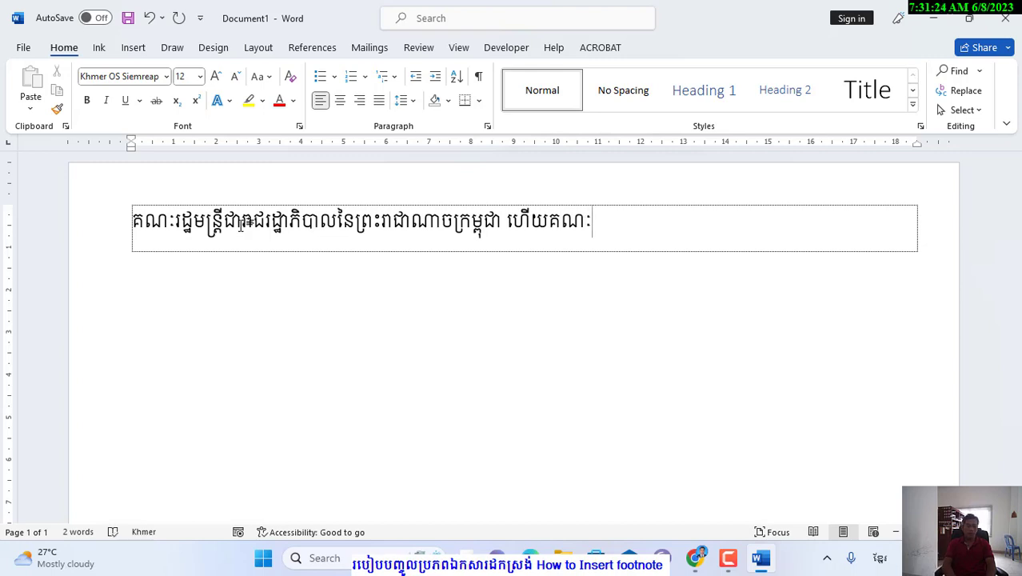
pyautogui.write('រដ្ឋមន្ត')
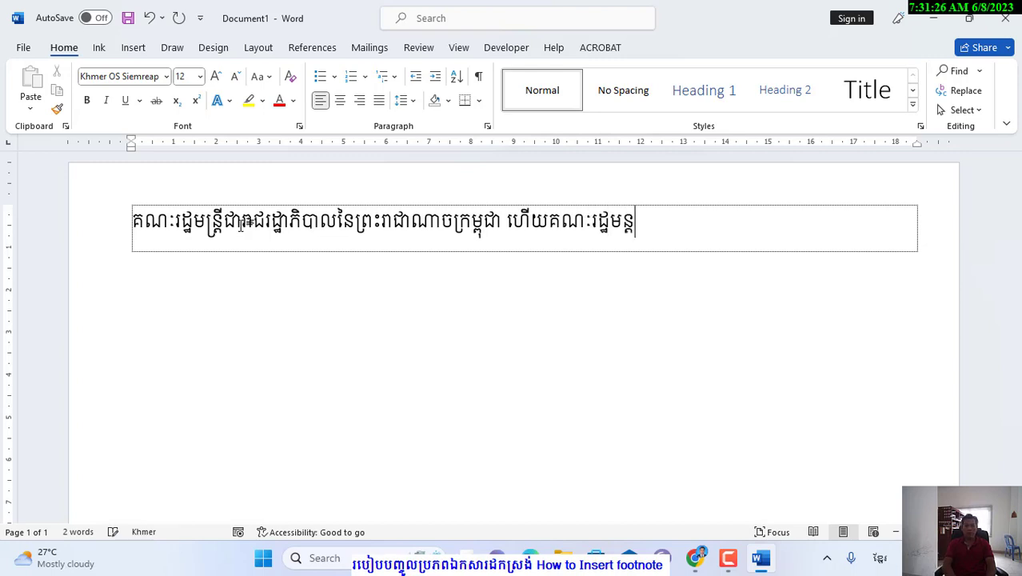
pyautogui.write('្រី')
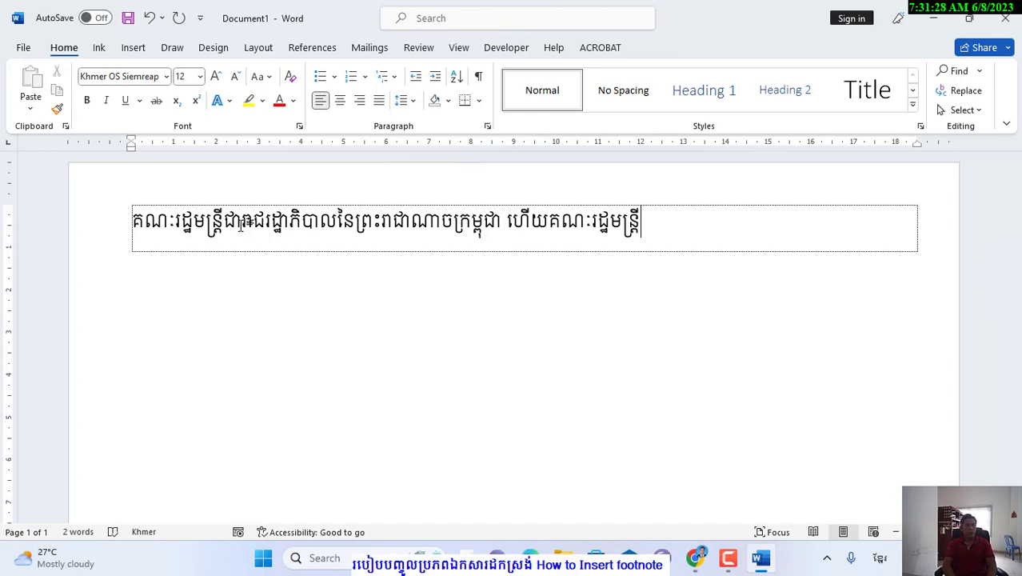
pyautogui.write('ត្រូវបាន')
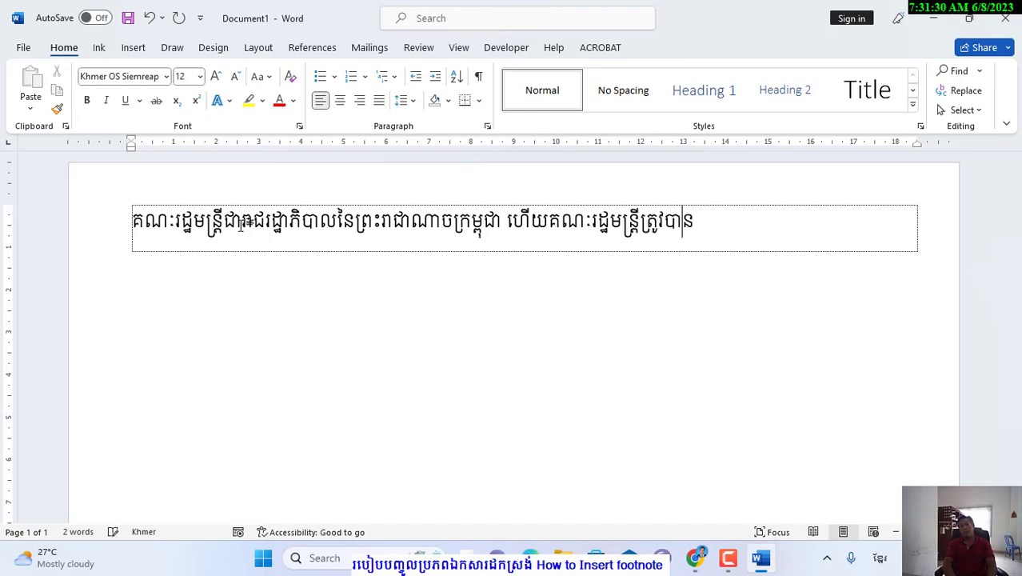
pyautogui.write('ដឹកនាំដោ')
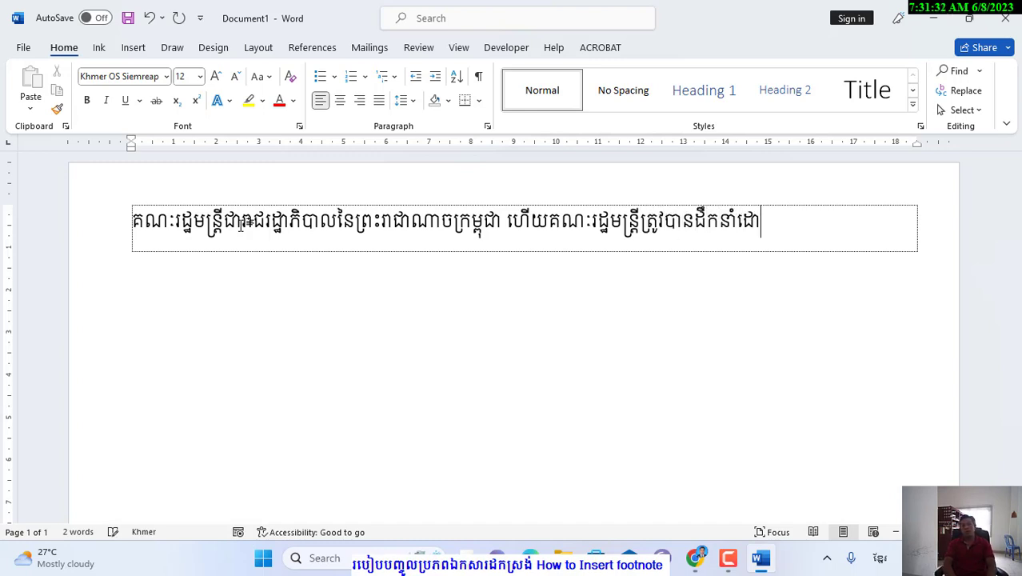
pyautogui.write('យនាយកដ')
pyautogui.press('BackSpace')
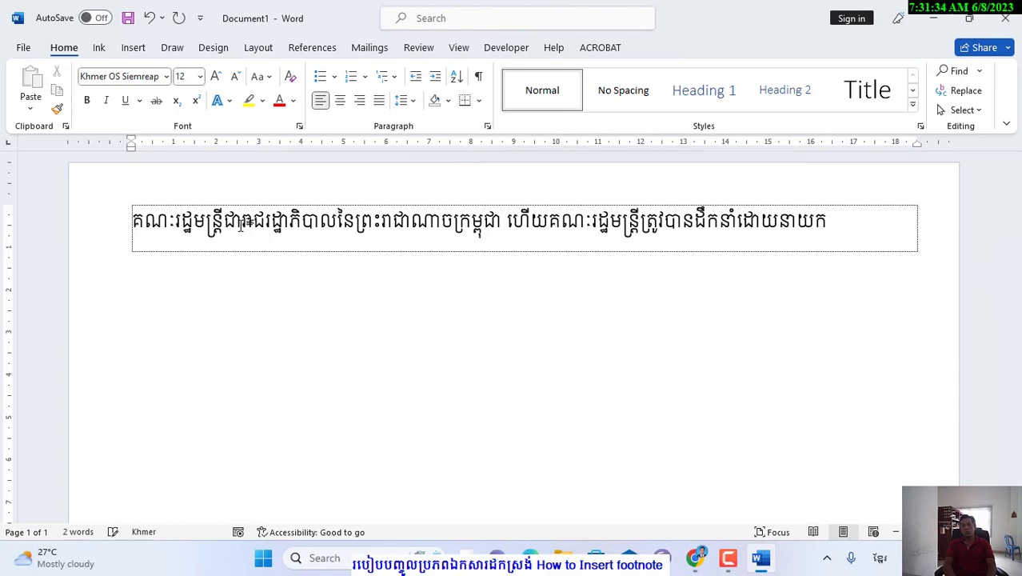
pyautogui.hotkey('ctrl', 'j')
pyautogui.write('រដ្ឋ')
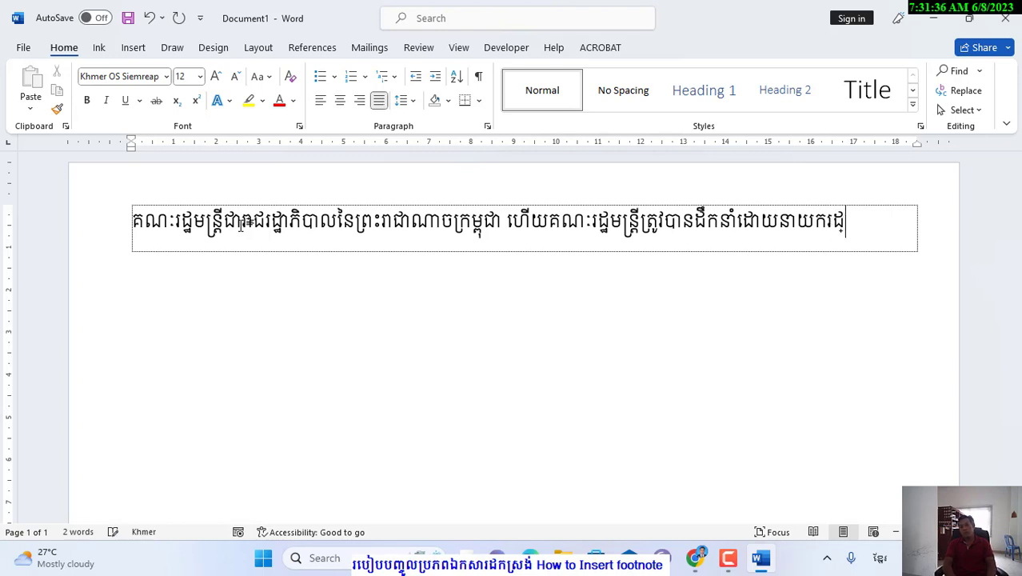
pyautogui.write('មន្ត្រី')
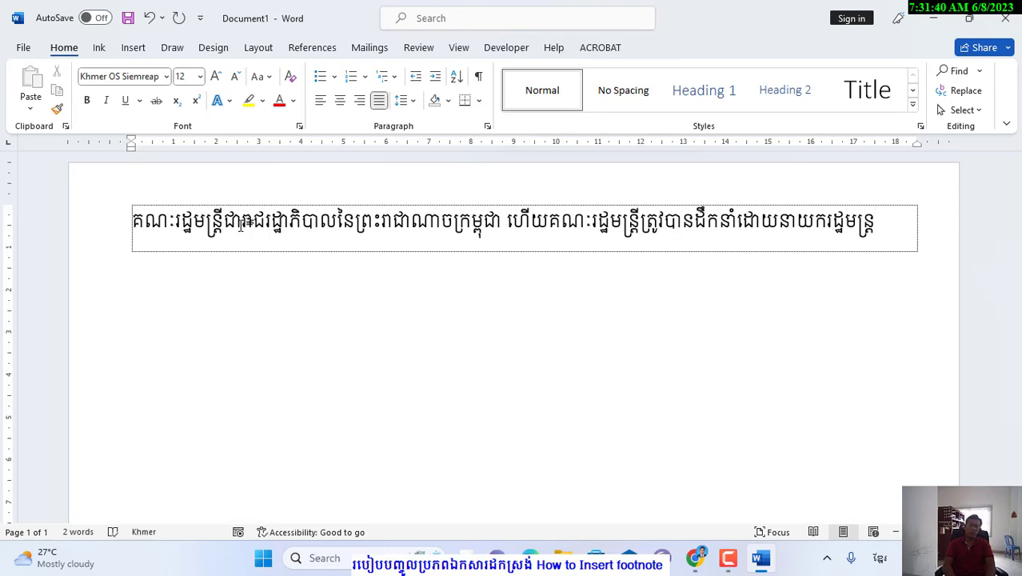
# Step: Fix the last character and continue listing Deputy Prime Ministers, Senior Ministers, Ministers and Secretaries of State
pyautogui.press('BackSpace')
pyautogui.press('BackSpace')
pyautogui.write('្រី')
pyautogui.write('មួយរូប')
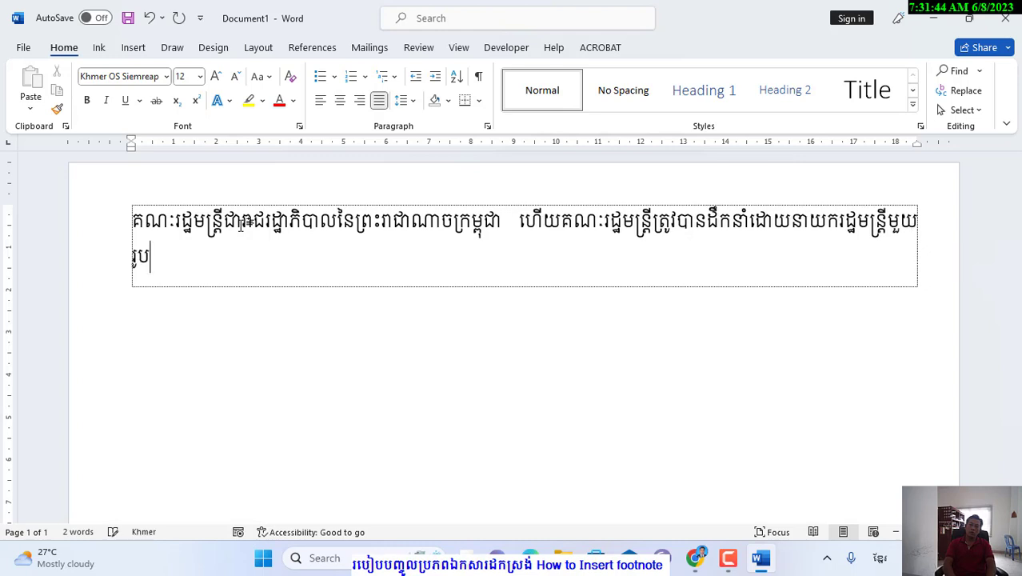
pyautogui.write('និងអ')
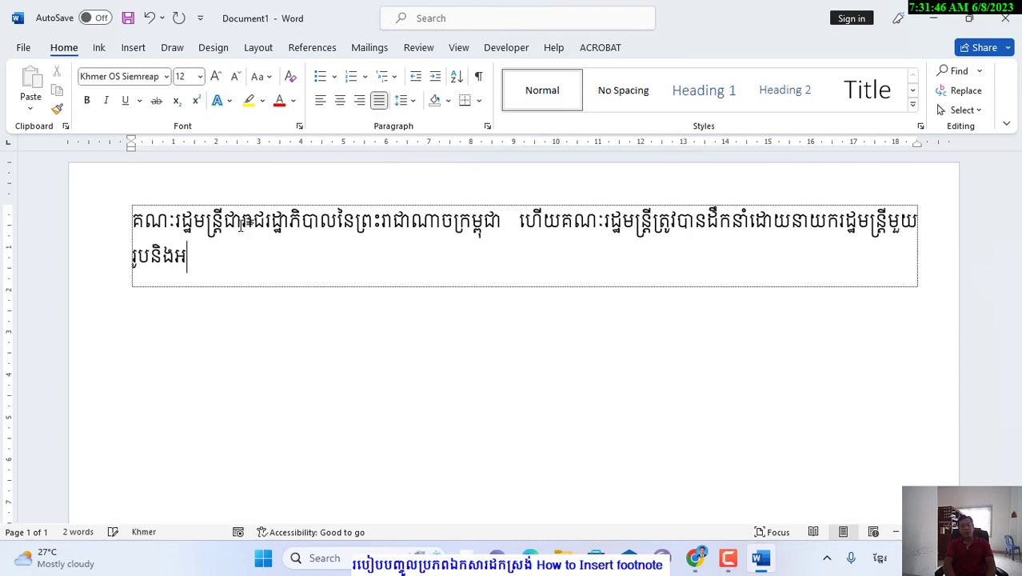
pyautogui.write('មដោយឧ')
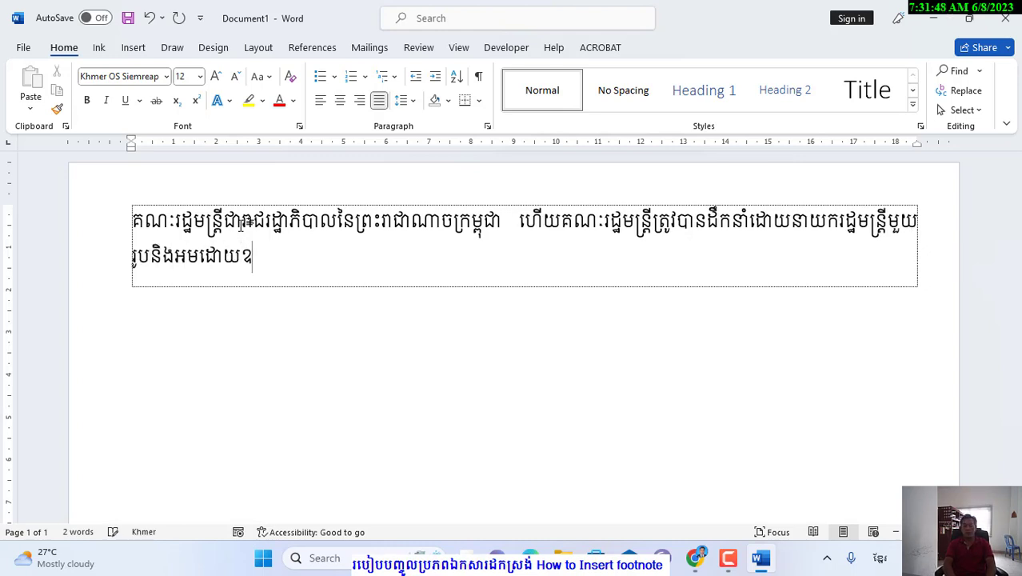
pyautogui.write('បនាយក')
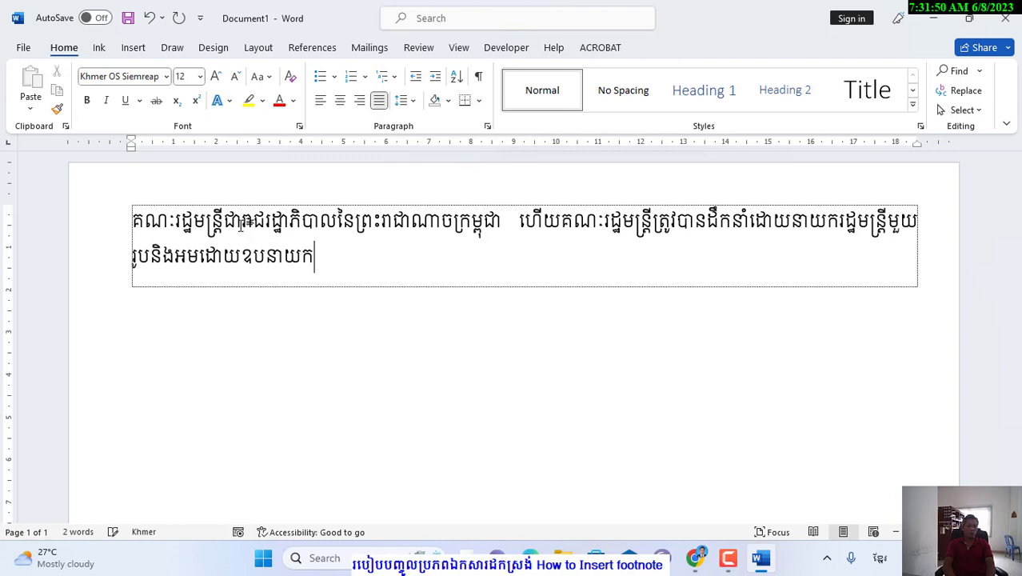
pyautogui.write('រដ្ឋមន្ត')
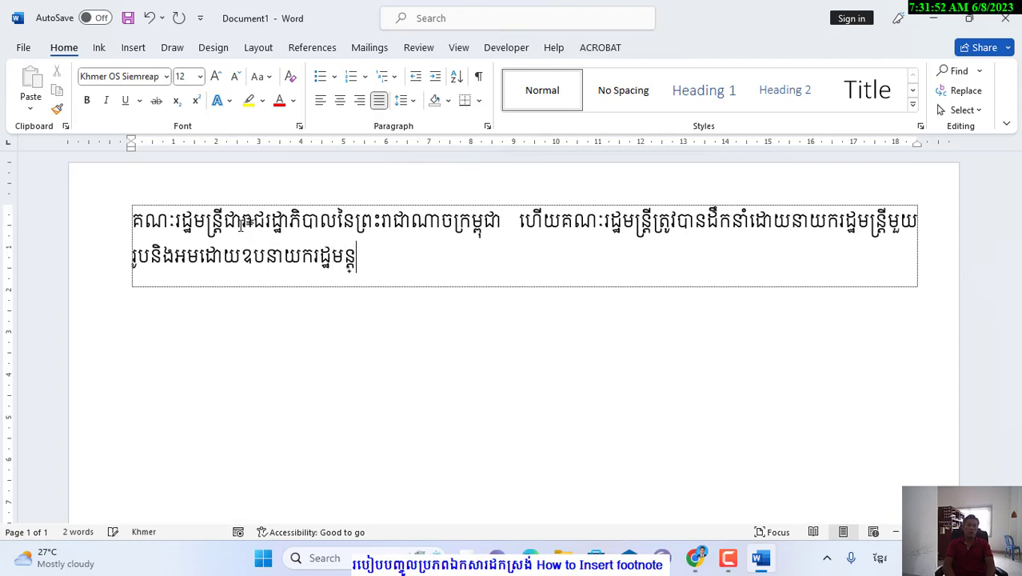
pyautogui.write('្រី')
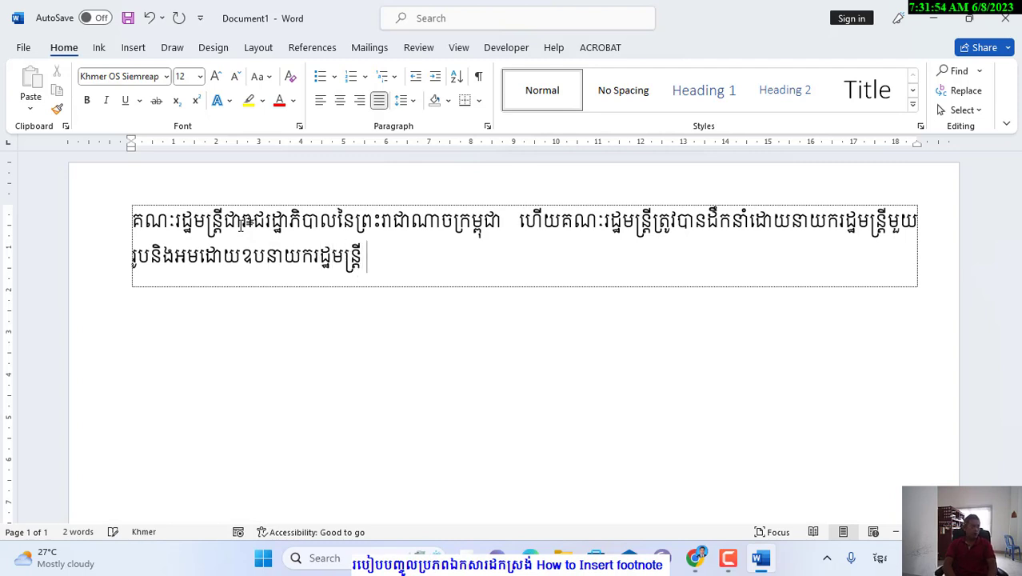
pyautogui.write(' ព្រមទ')
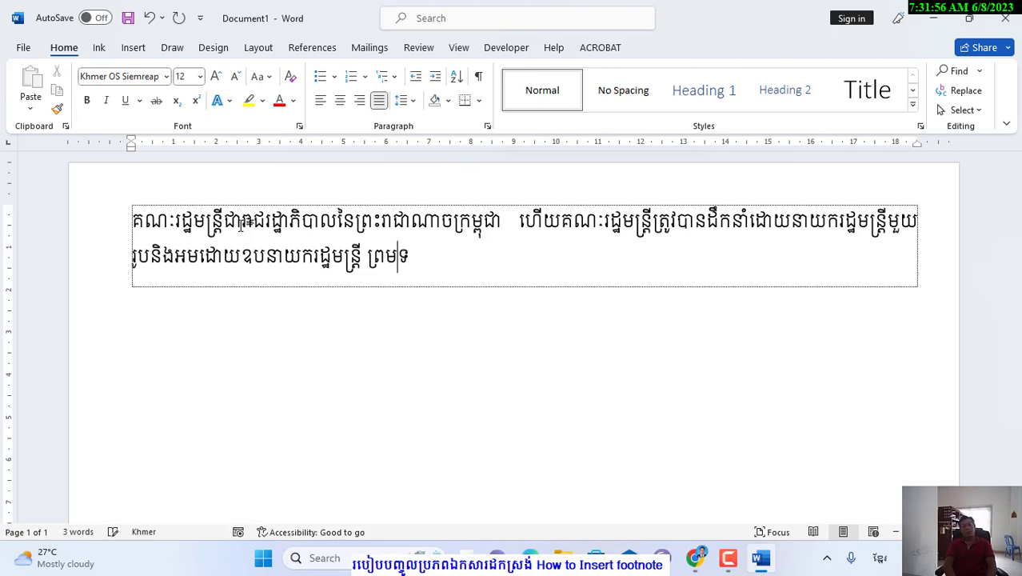
pyautogui.write('ាំងម')
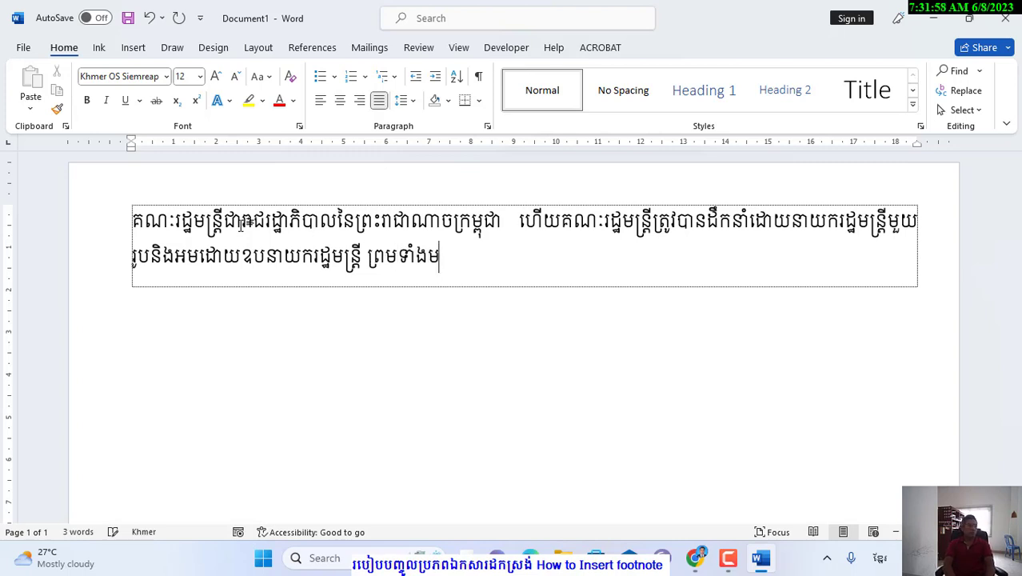
pyautogui.write('ានទេសរ')
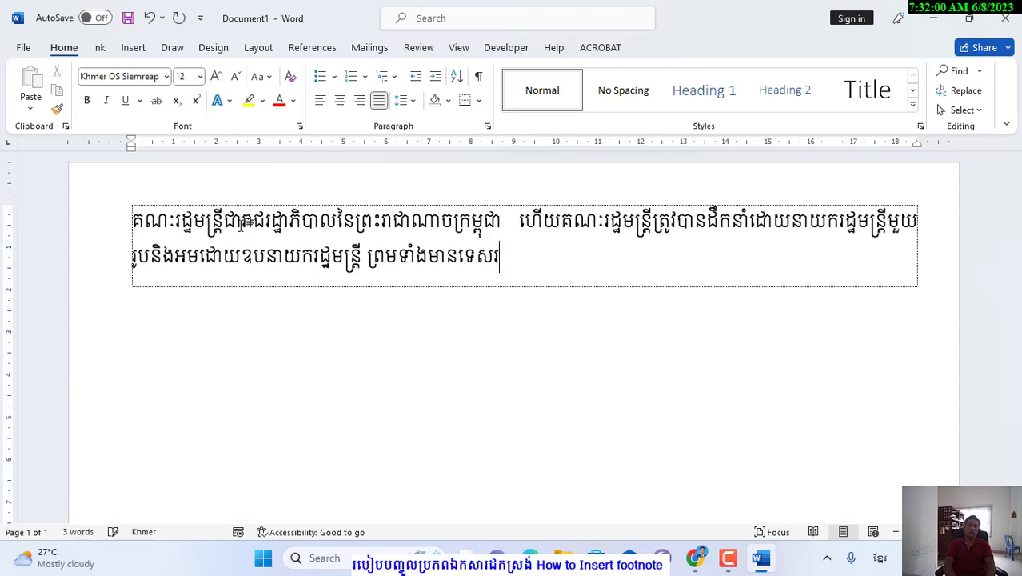
pyautogui.write('ដ្ឋមន្ត្រី ')
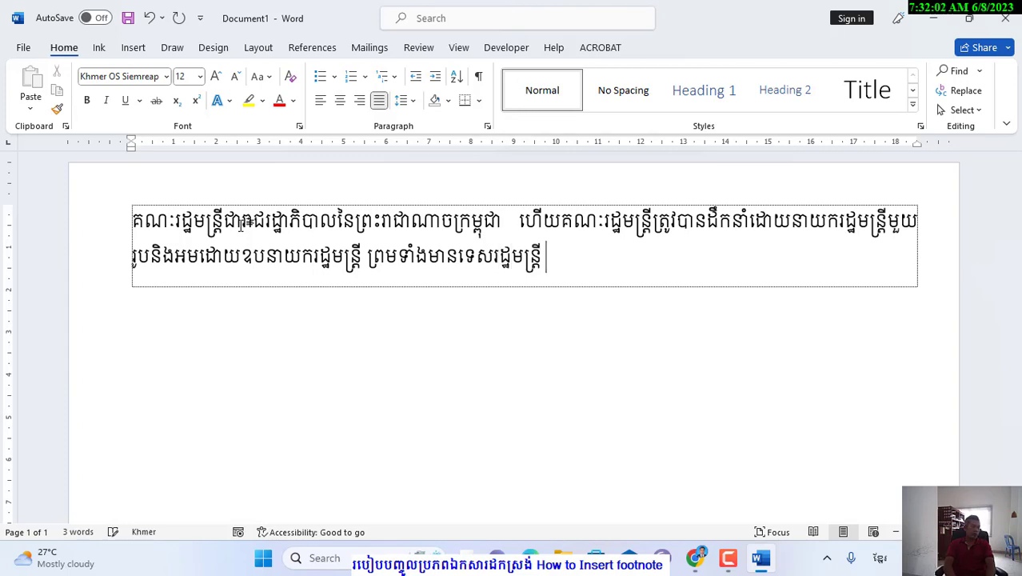
pyautogui.write('រដ្ឋមន្ត')
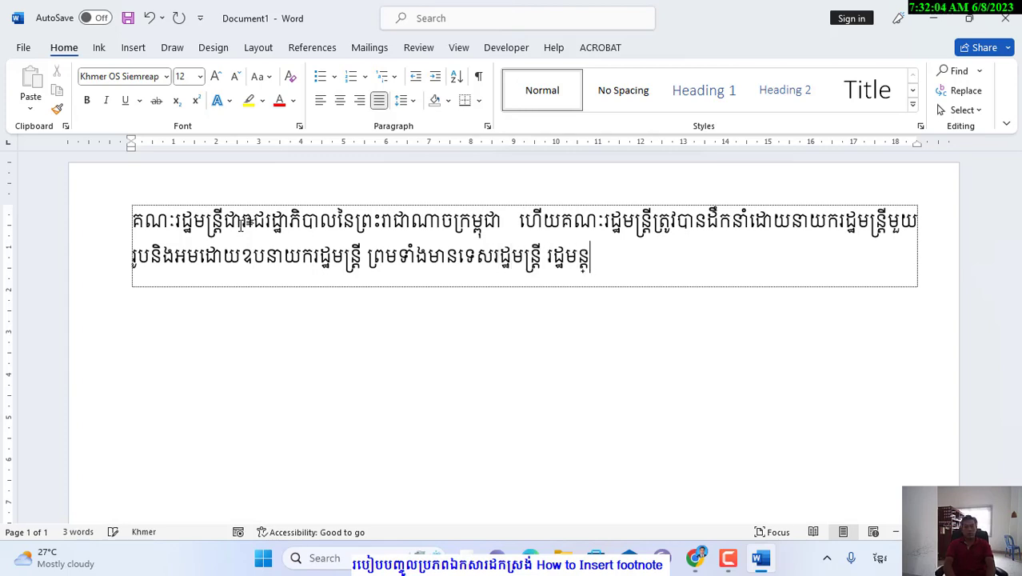
pyautogui.write('្រី')
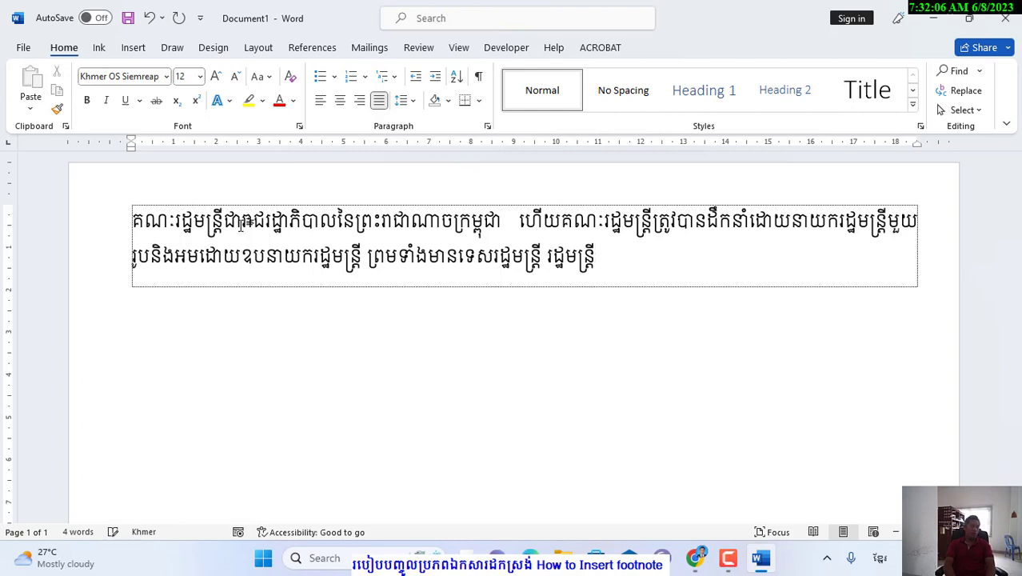
pyautogui.write(' និងរដ្ឋលេ')
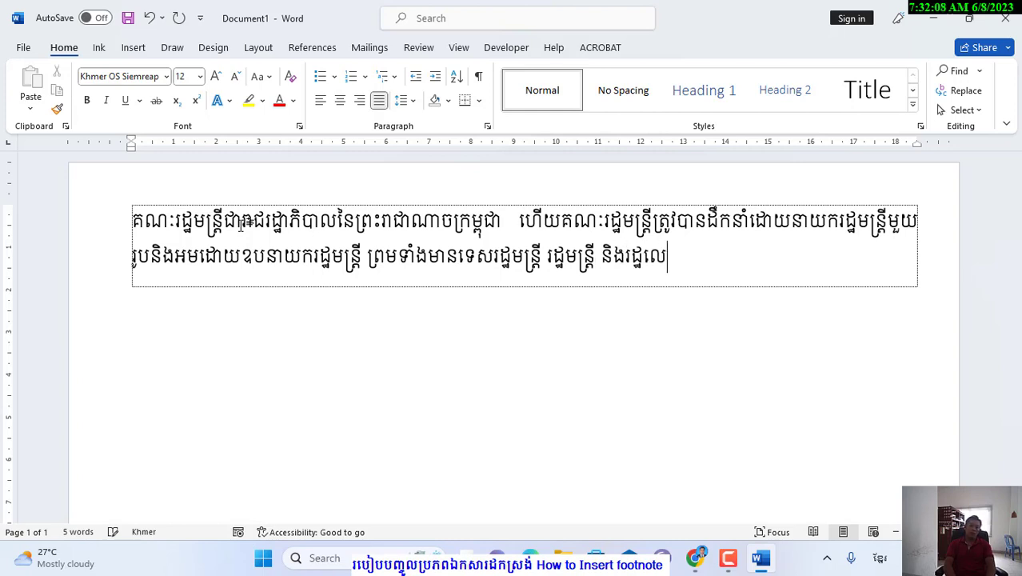
pyautogui.write('ខាធិការ')
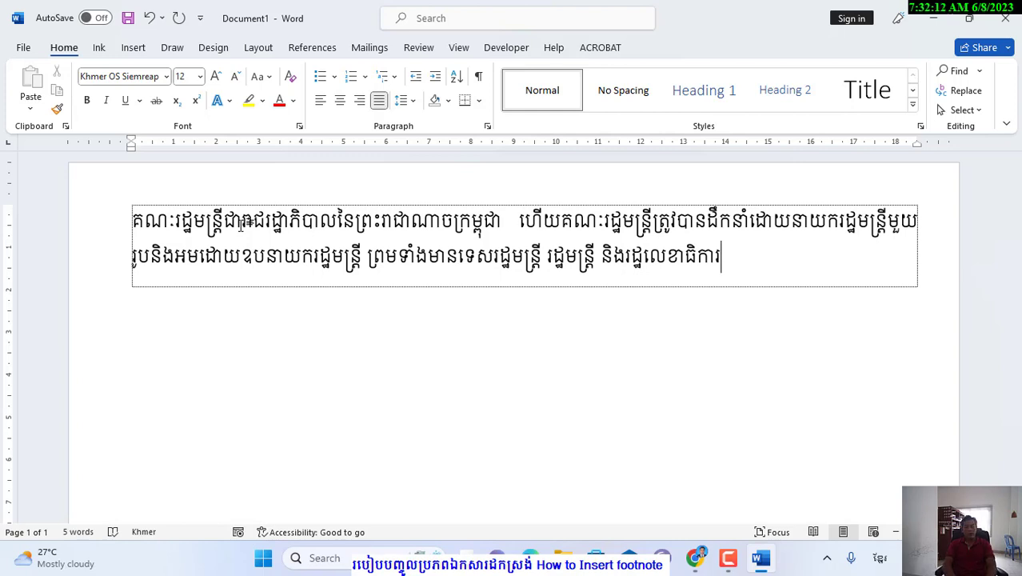
pyautogui.write('ដែល')
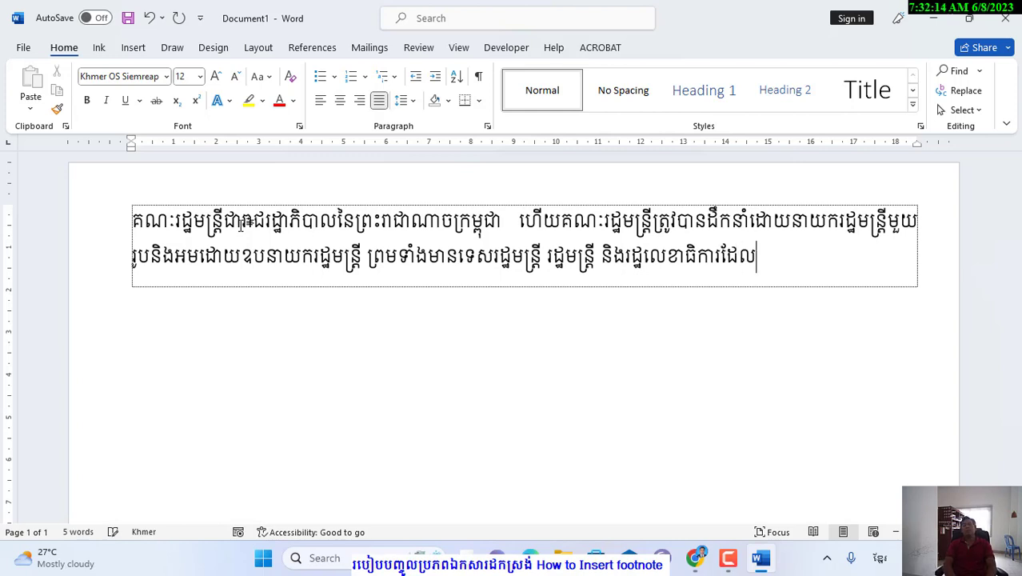
pyautogui.write('មានជា')
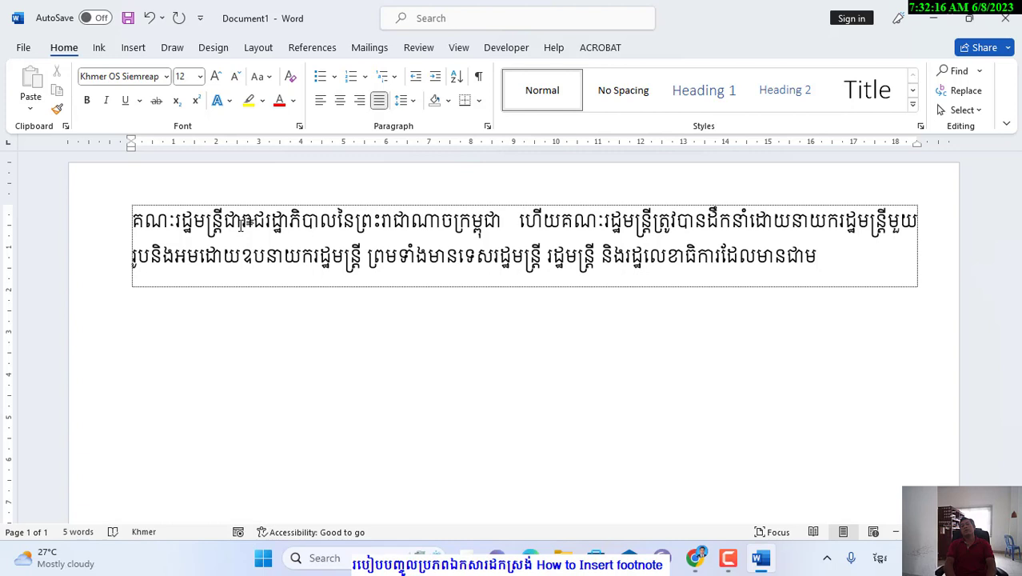
pyautogui.write('សមាជិក')
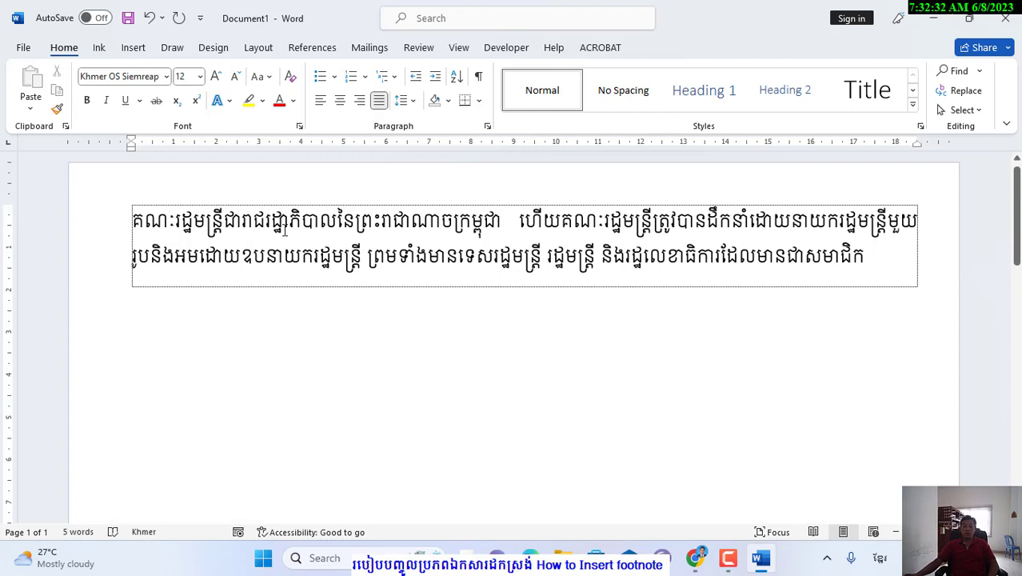
# Step: Insert footnote 1 at the end of the Khmer paragraph from the References ribbon
pyautogui.click(314, 48)
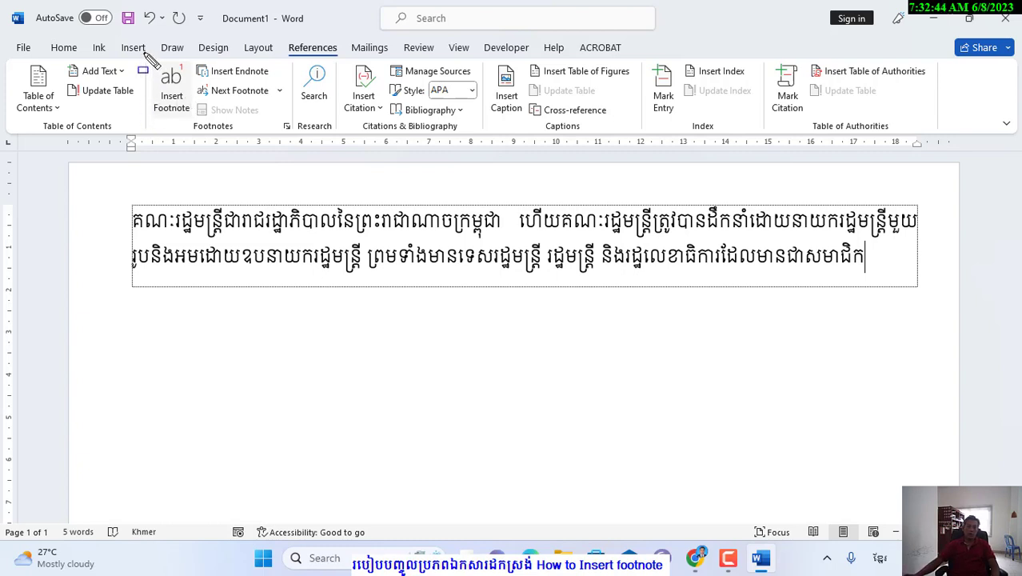
pyautogui.moveTo(144, 51); pyautogui.dragTo(195, 134)
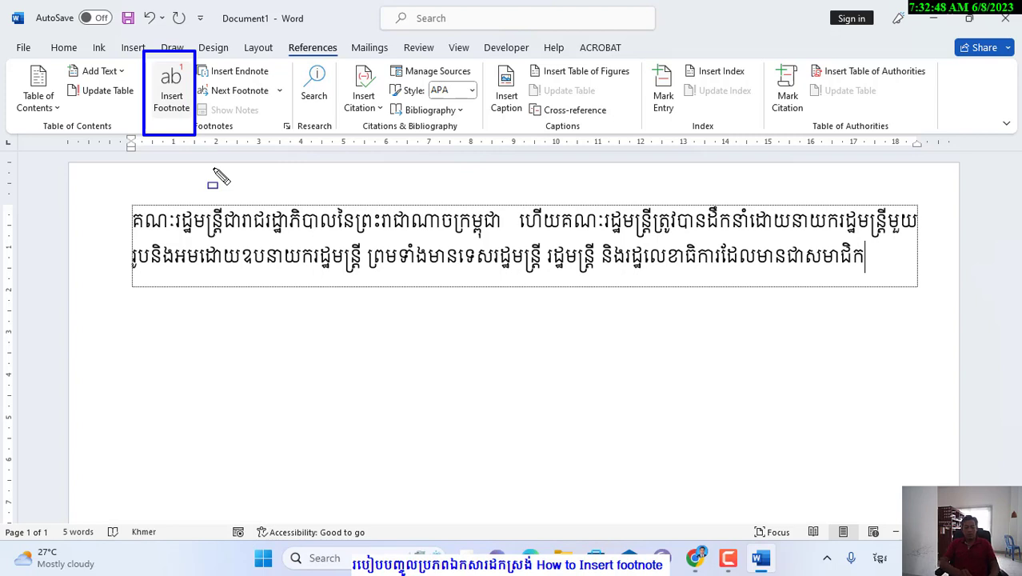
pyautogui.press('Escape')
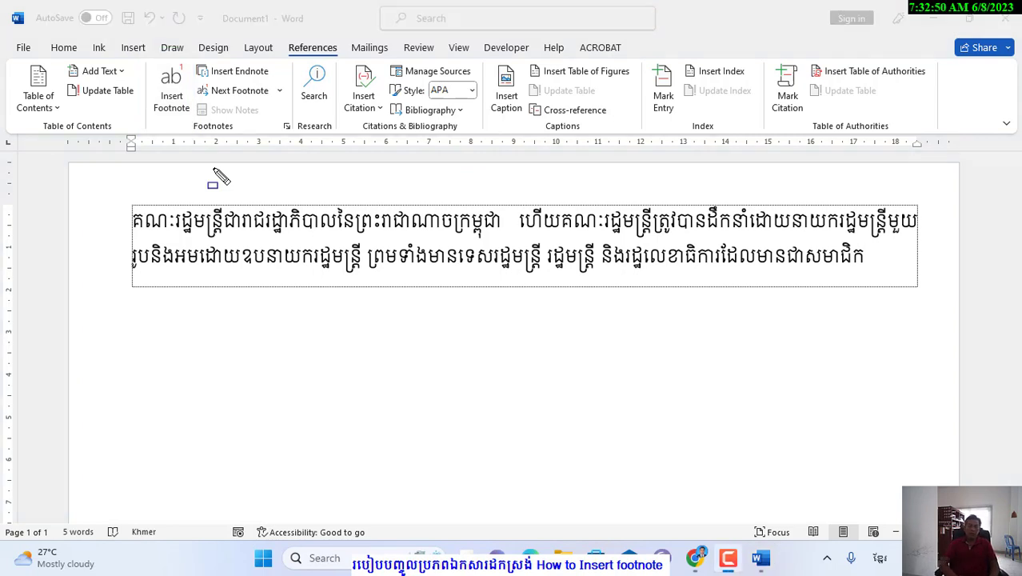
pyautogui.click(171, 90)
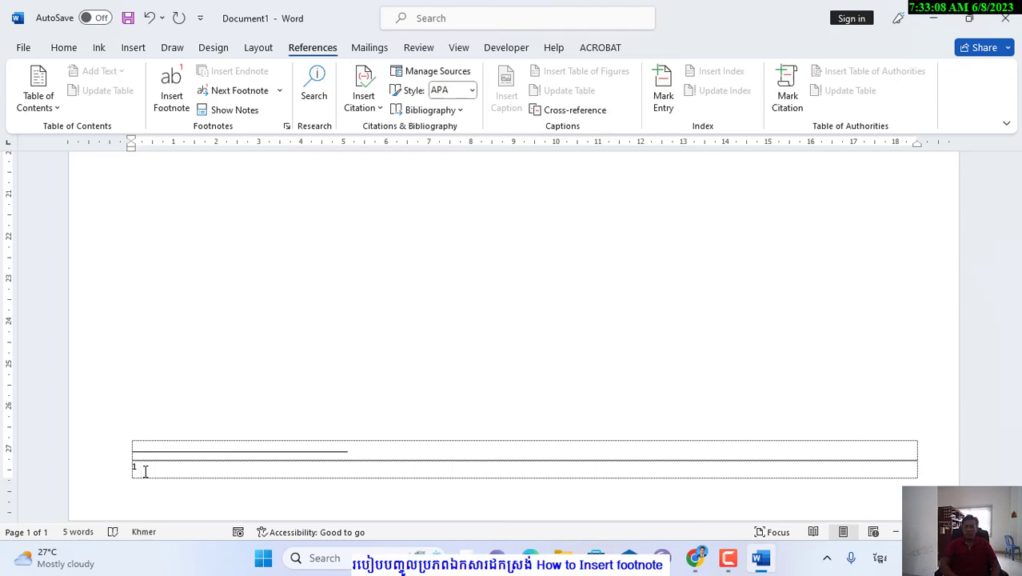
# Step: Type footnote 1's citation: មាត្រា១១៨ថ្មី (មាត្រា៩៩ចាស់) នៃរដ្ឋធម្មនុញ្ញឆ្នាំ១៩៩៣
pyautogui.click(66, 48)
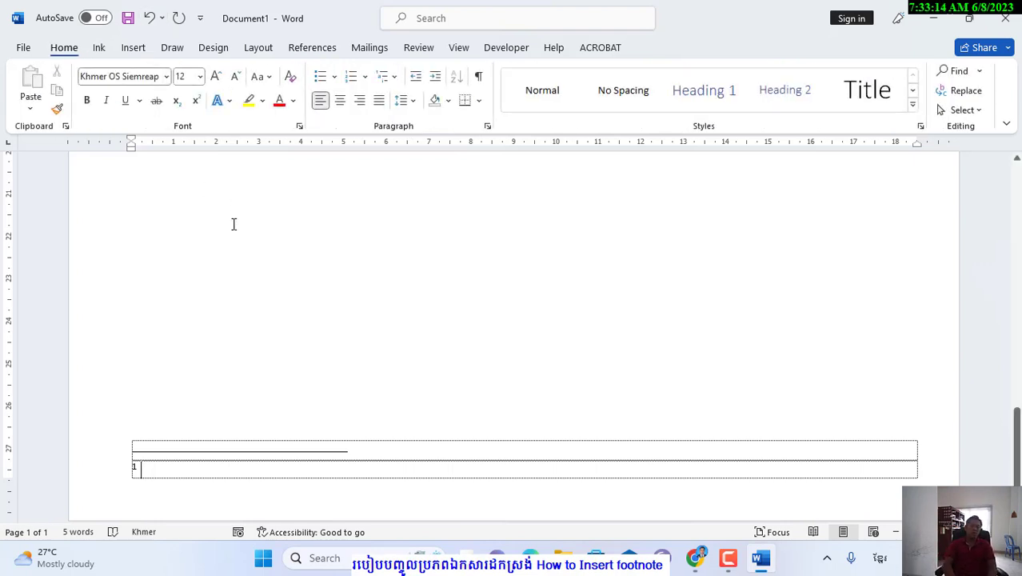
pyautogui.write('មាត្រា')
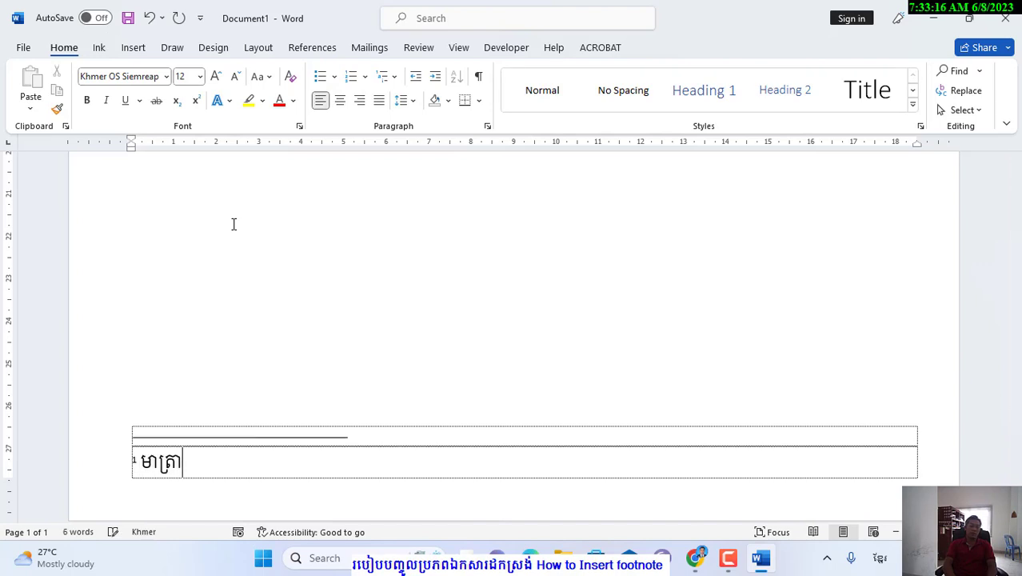
pyautogui.write('១')
pyautogui.press('BackSpace')
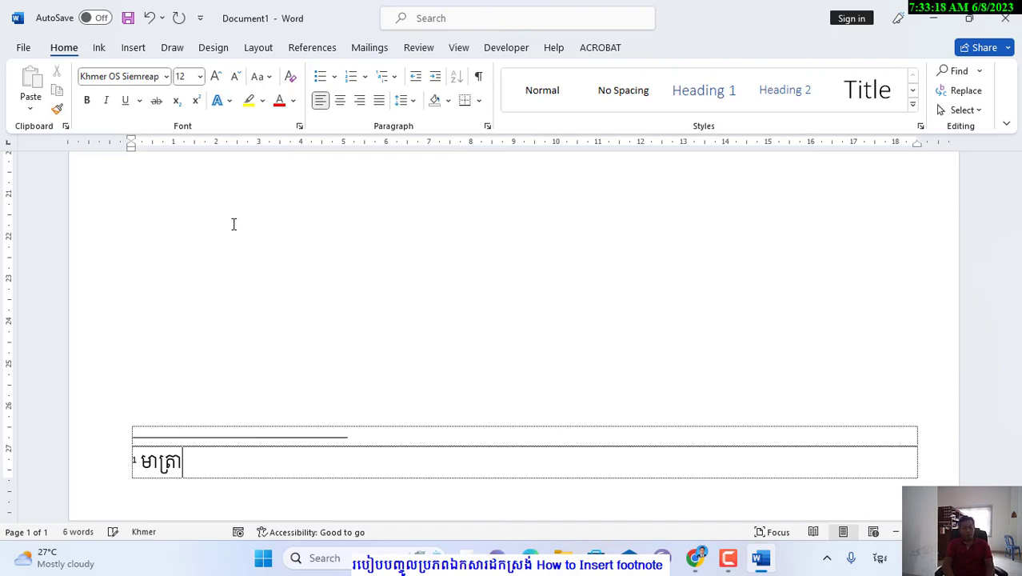
pyautogui.write('១១៨ ថ')
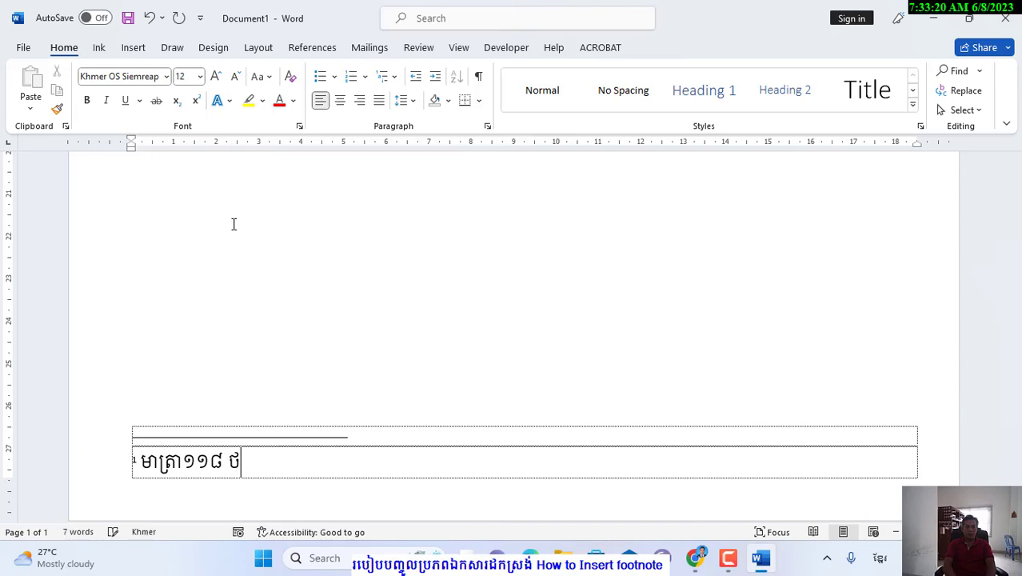
pyautogui.press('BackSpace')
pyautogui.press('BackSpace')
pyautogui.write('ថ្មី')
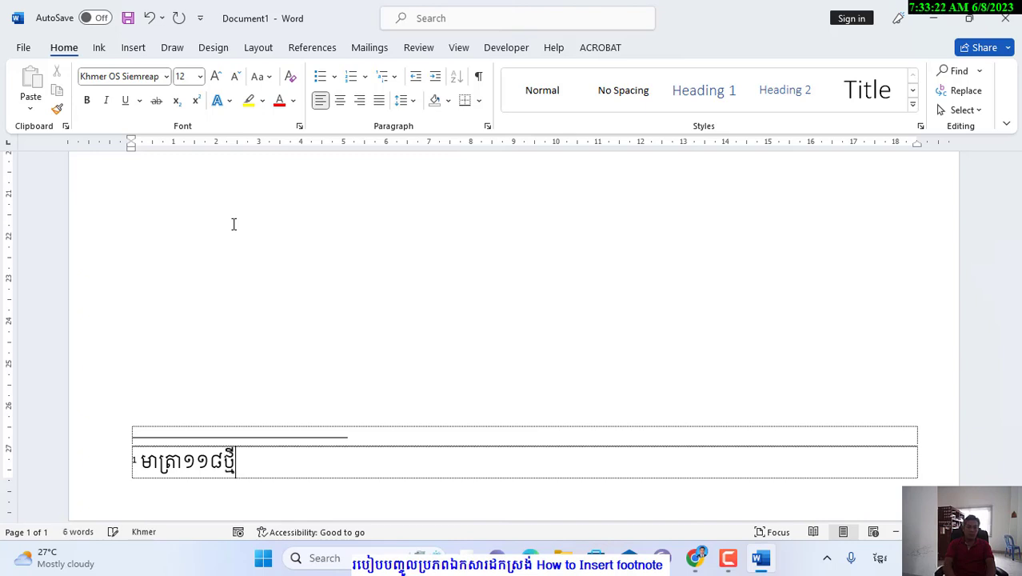
pyautogui.write(' (ម')
pyautogui.write('តា')
pyautogui.press('BackSpace')
pyautogui.press('BackSpace')
pyautogui.press('BackSpace')
pyautogui.write('ា')
pyautogui.write('ត្រា')
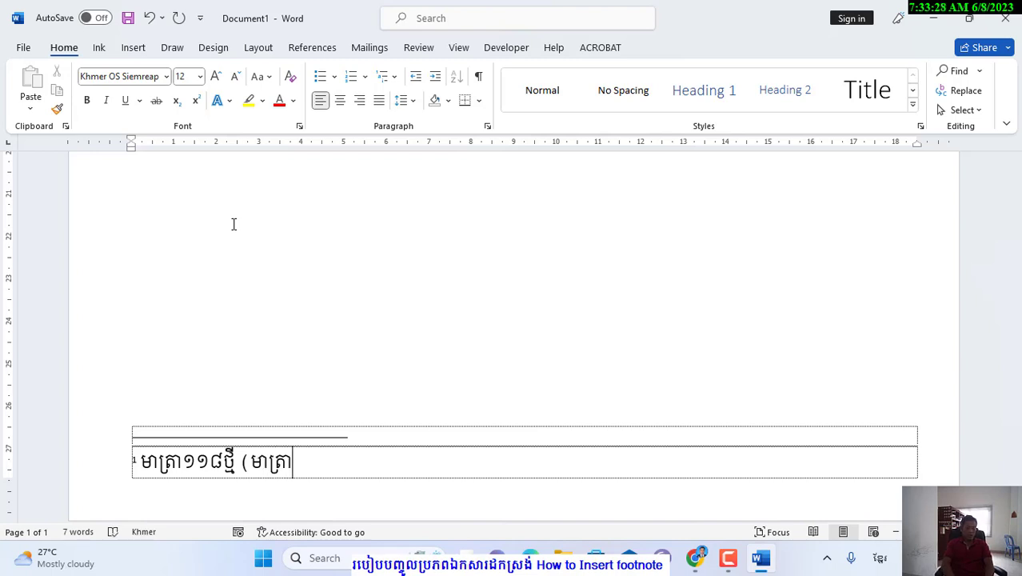
pyautogui.write('៩៩ចាស់')
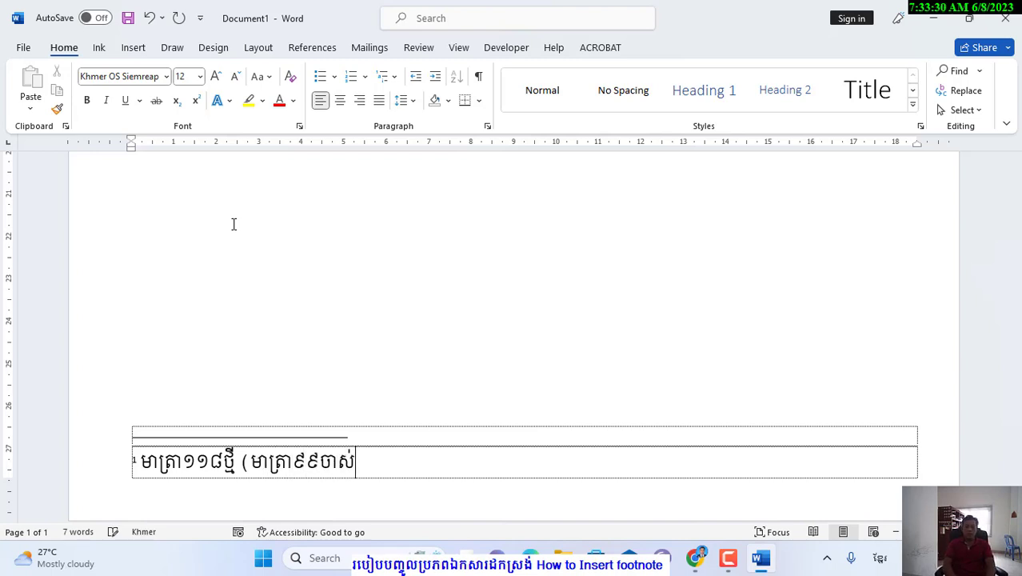
pyautogui.write(') ន')
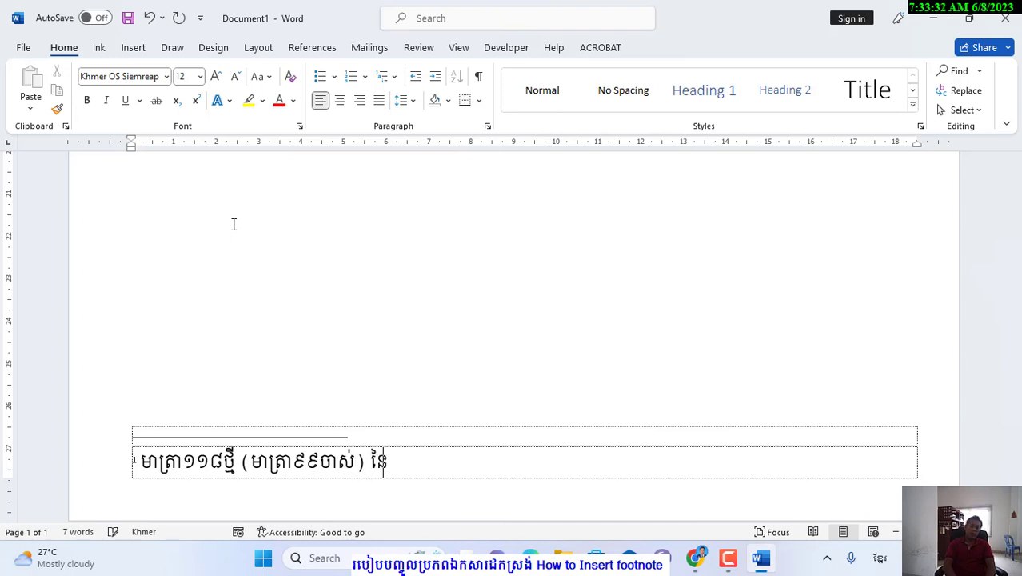
pyautogui.write('ៃរដ្ឋធម្ម')
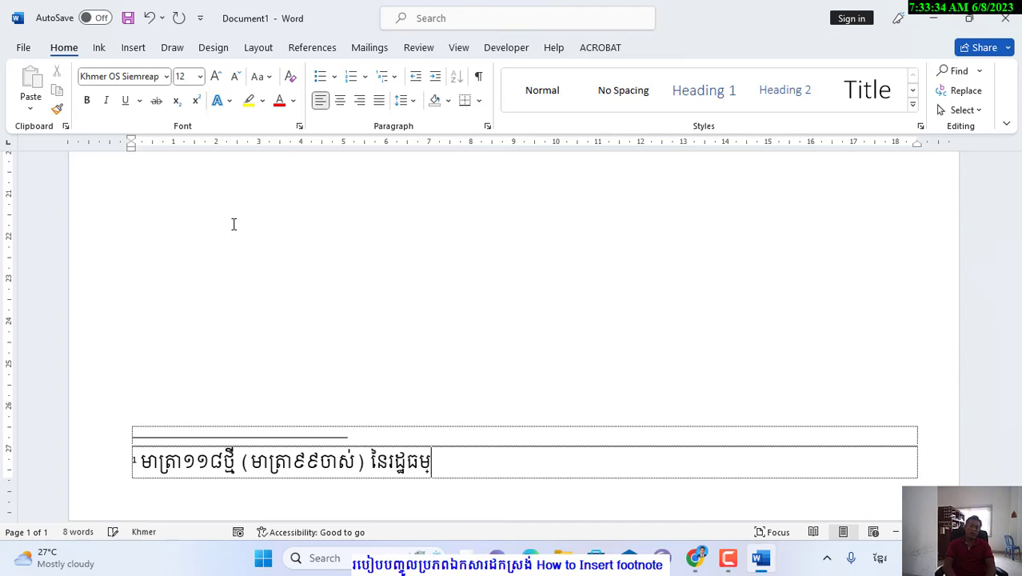
pyautogui.write('នុញ្ញ')
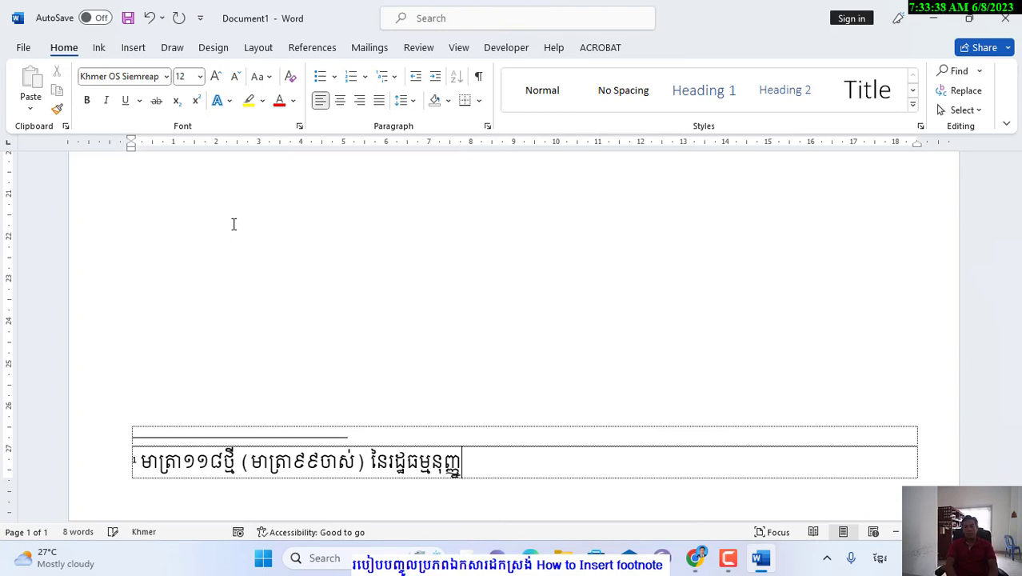
pyautogui.write('ឆ្នាំ')
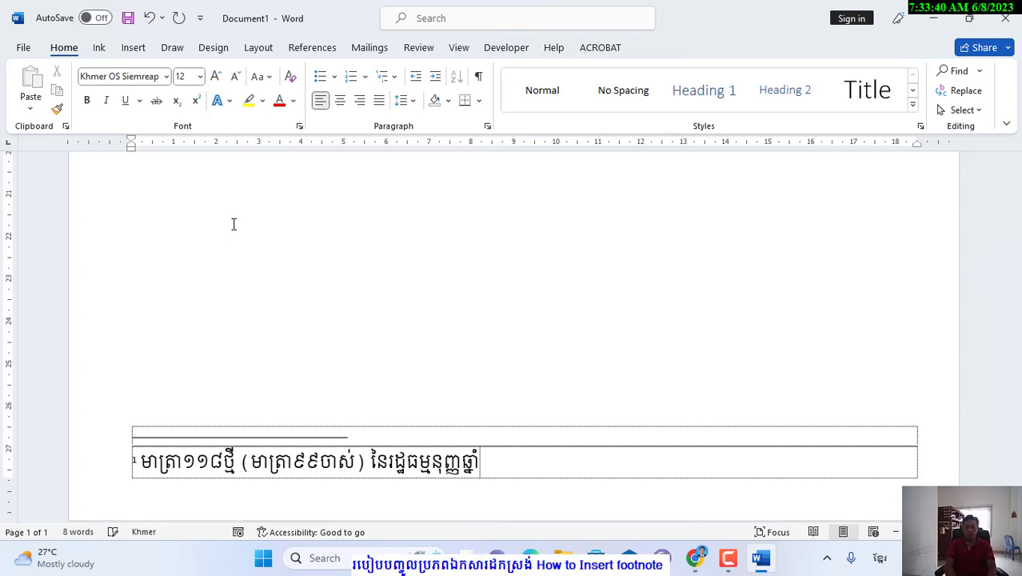
pyautogui.write('២០')
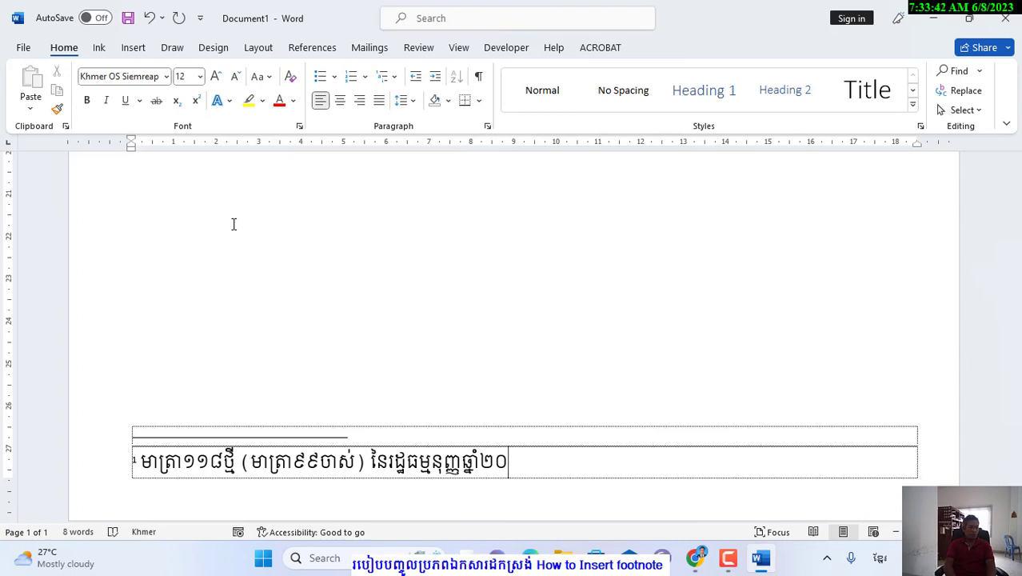
pyautogui.press('BackSpace')
pyautogui.press('BackSpace')
pyautogui.write('១៩')
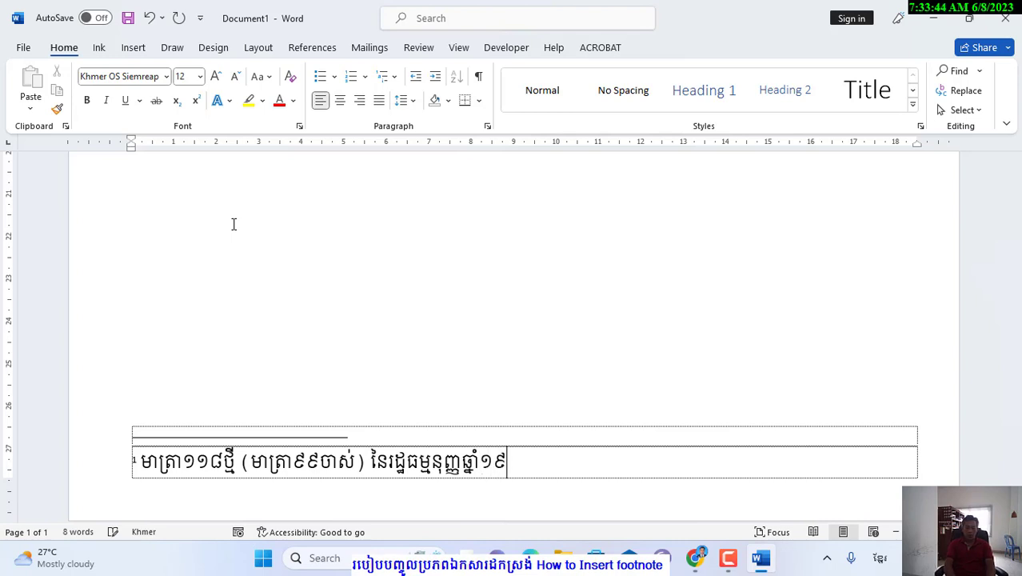
pyautogui.write('៩៣')
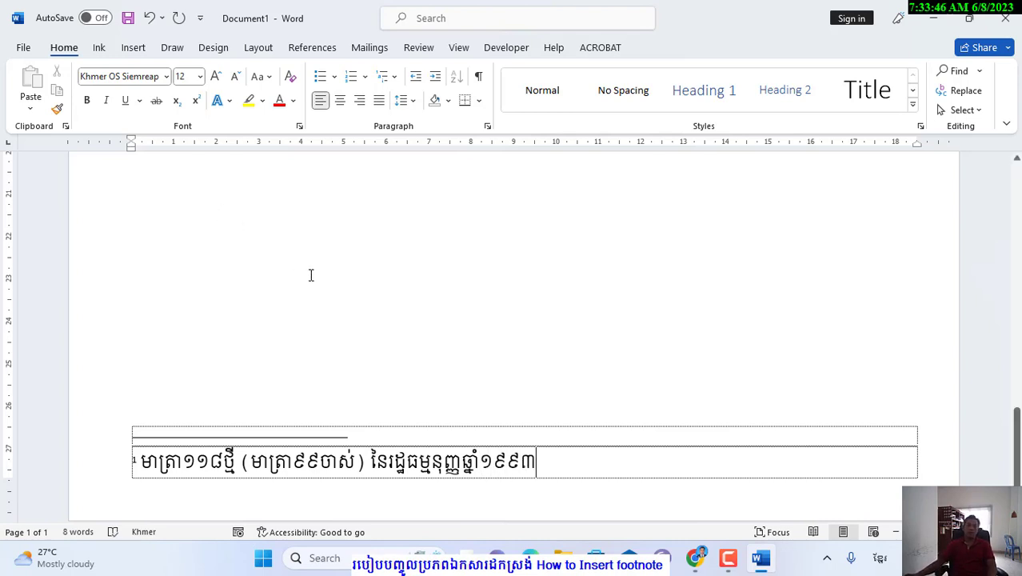
# Step: Set the footnote 1 text to 8 pt
pyautogui.scroll(15, 481, 421)
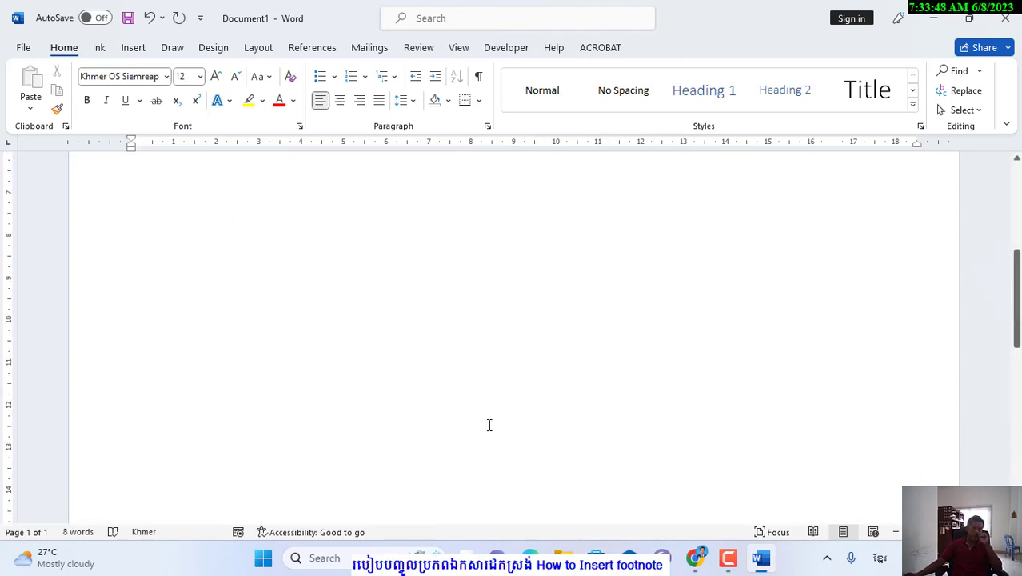
pyautogui.scroll(1, 489, 425)
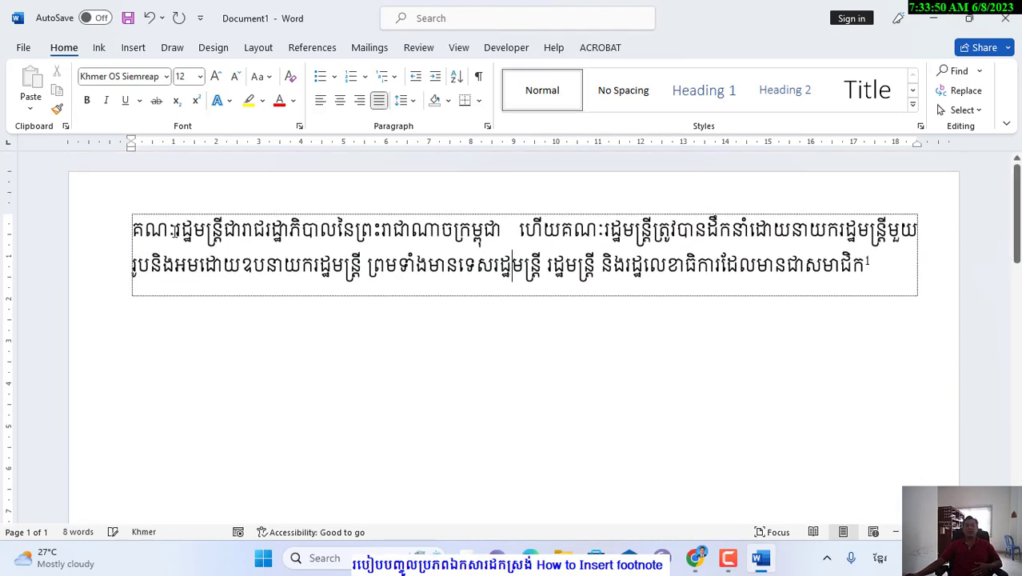
pyautogui.scroll(-10, 380, 242)
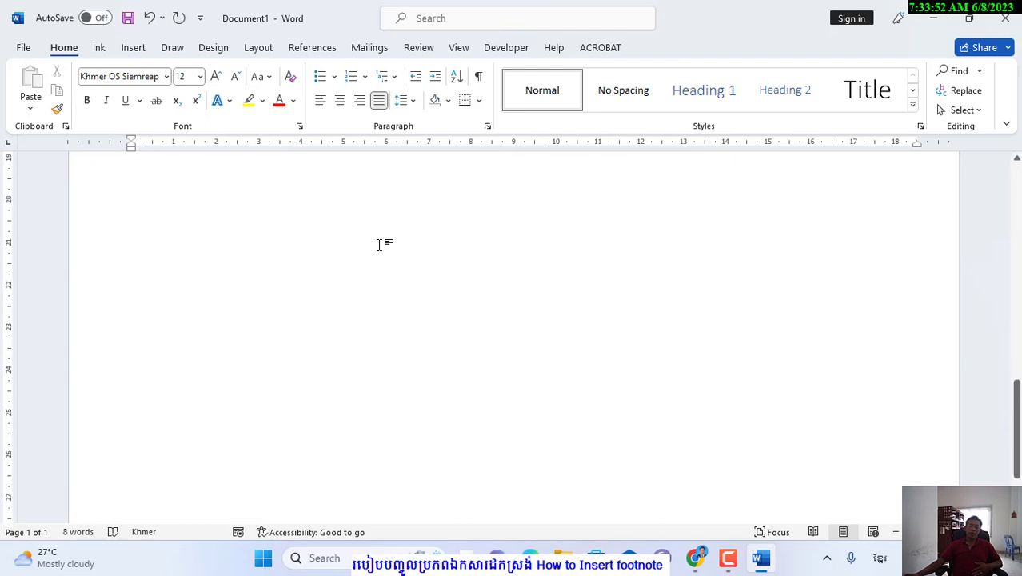
pyautogui.scroll(-5, 379, 242)
pyautogui.moveTo(379, 452); pyautogui.dragTo(142, 448)
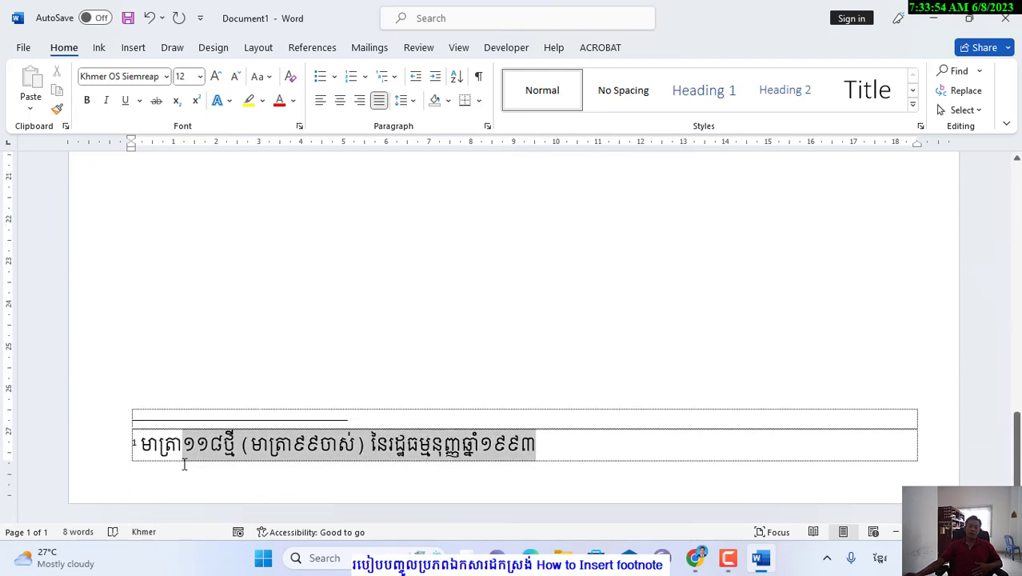
pyautogui.click(200, 76)
pyautogui.click(190, 128)
pyautogui.write('8')
pyautogui.press('Return')
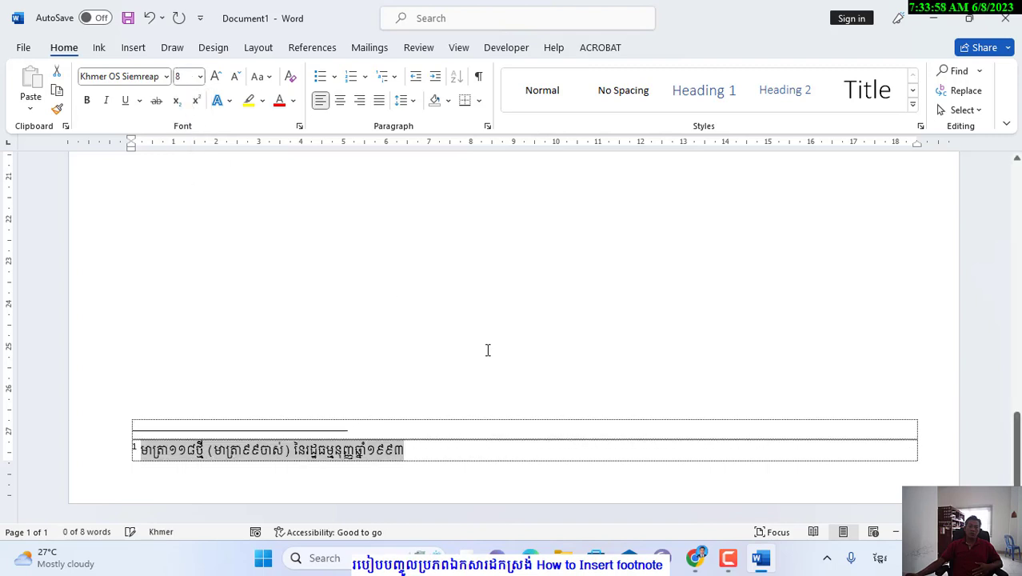
# Step: Set the footnote mark in the paragraph to Khmer OS Siemreap so it shows ១
pyautogui.scroll(5, 328, 372)
pyautogui.scroll(5, 327, 371)
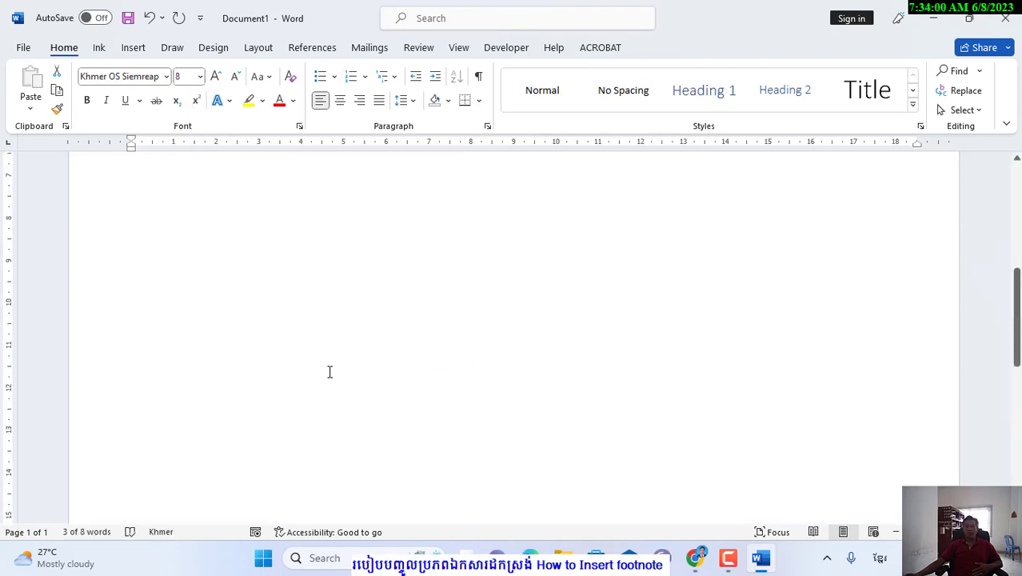
pyautogui.scroll(5, 328, 372)
pyautogui.moveTo(884, 261); pyautogui.dragTo(862, 263)
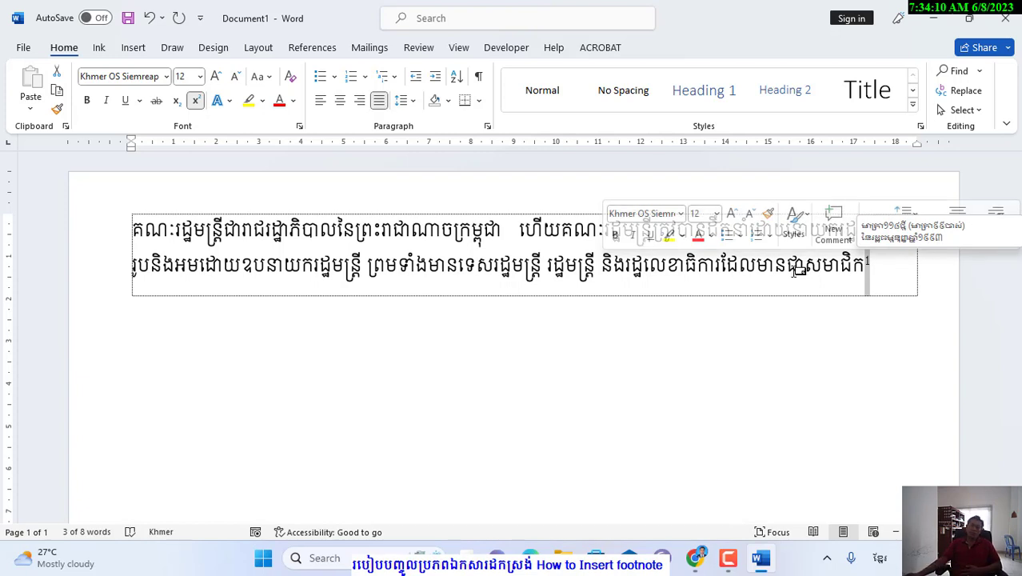
pyautogui.click(171, 77)
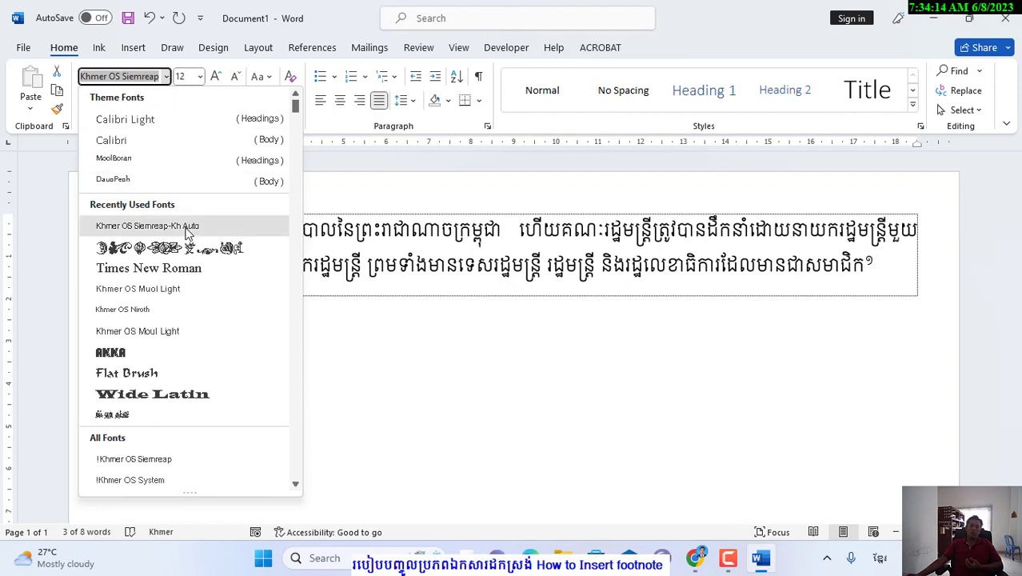
pyautogui.click(230, 227)
pyautogui.click(893, 267)
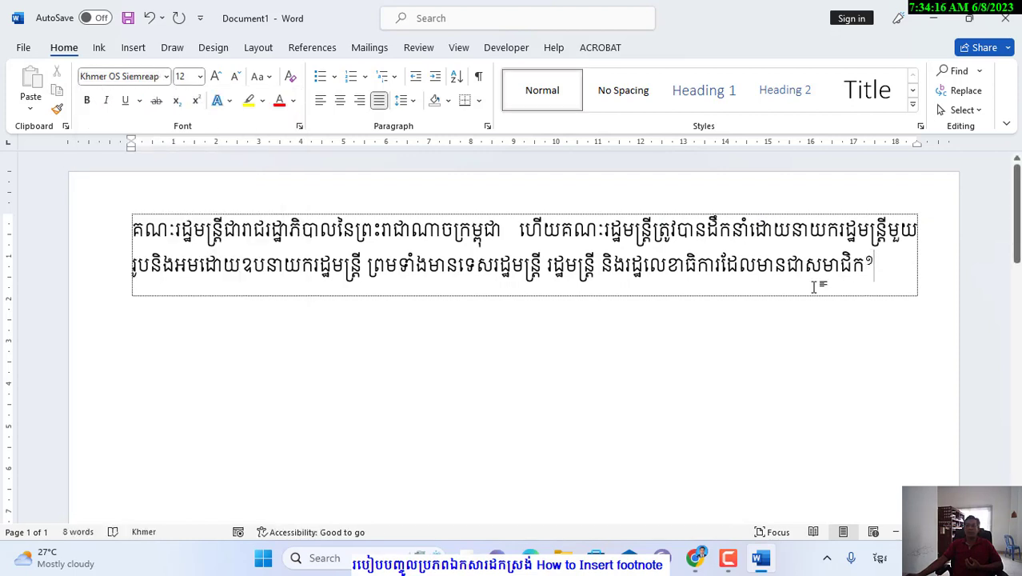
# Step: Set footnote 1's number at the page bottom to Khmer OS Siemreap, then return to the paragraph end
pyautogui.scroll(-10, 210, 321)
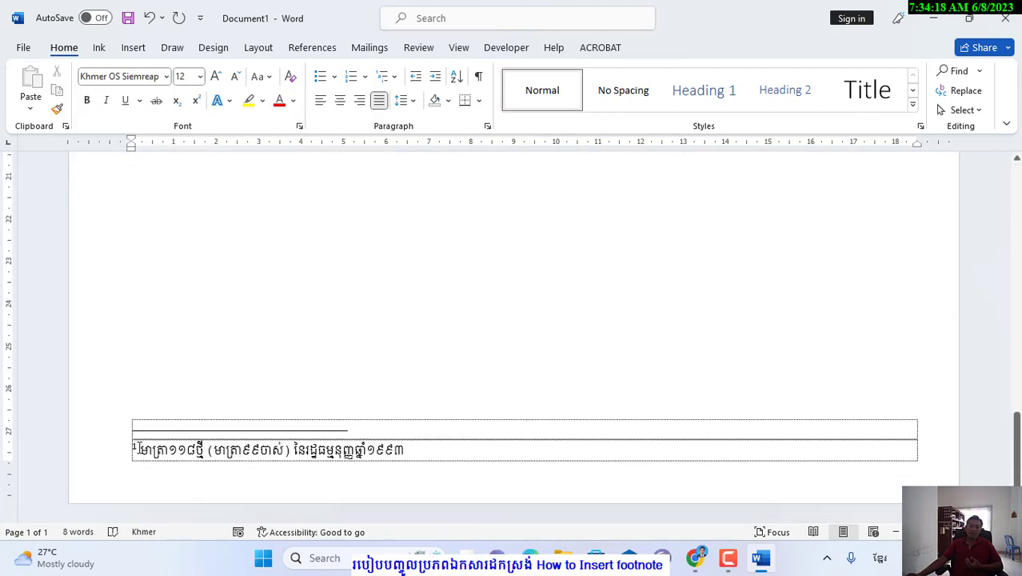
pyautogui.click(134, 447)
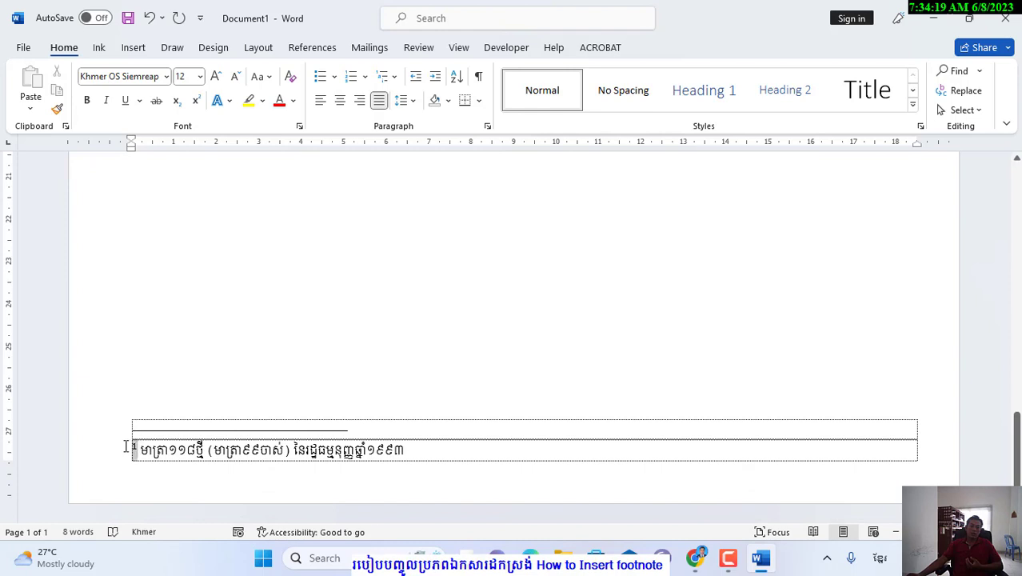
pyautogui.click(166, 76)
pyautogui.click(187, 226)
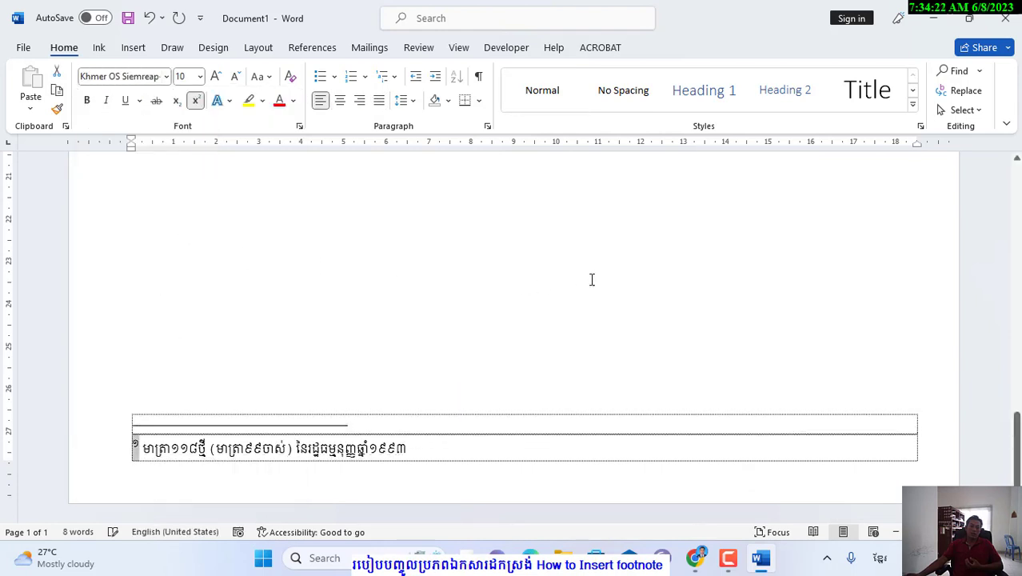
pyautogui.scroll(5, 832, 290)
pyautogui.scroll(3, 858, 233)
pyautogui.scroll(5, 858, 234)
pyautogui.scroll(3, 810, 235)
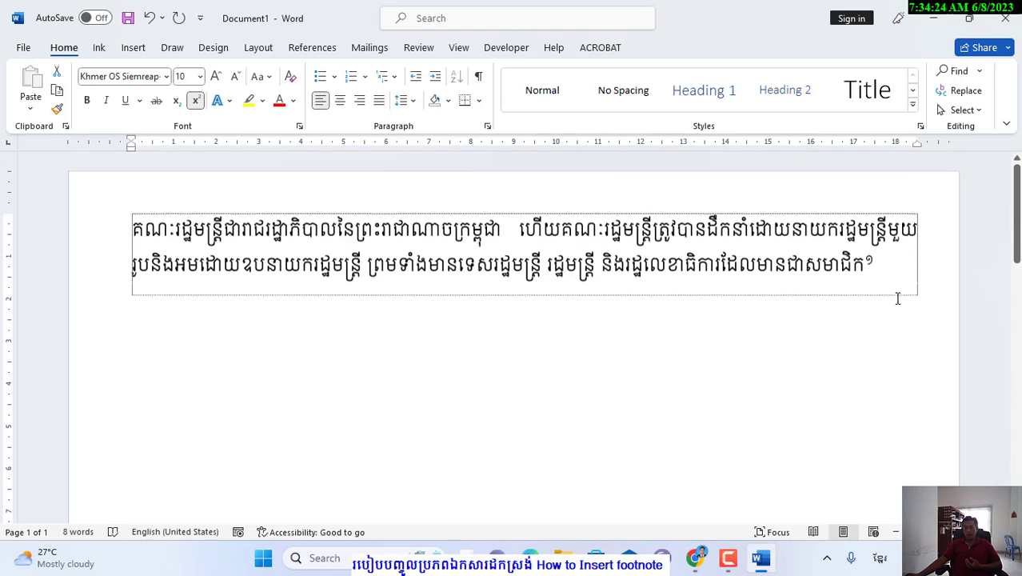
pyautogui.click(887, 268)
# Step: Add ។ after mark ១ and type the remaining Khmer text about National Assembly representatives, ending with រដ្ឋសភា
pyautogui.write('។')
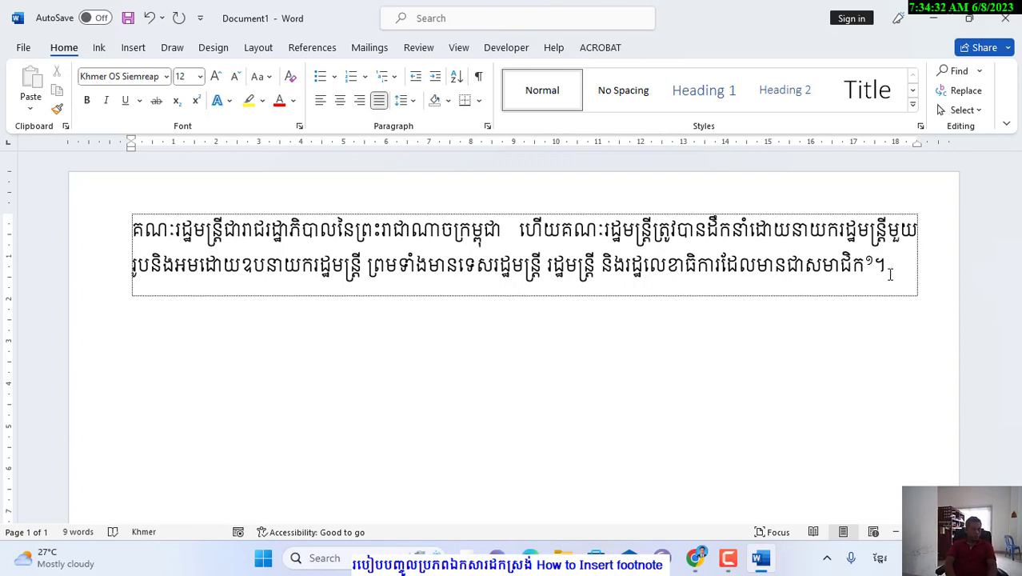
pyautogui.write('រ')
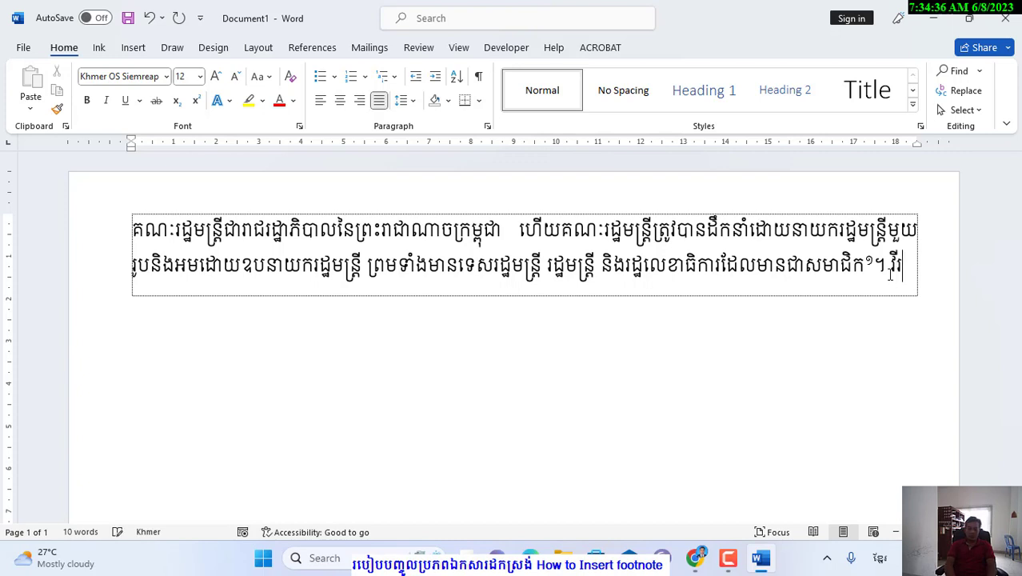
pyautogui.write('ជន')
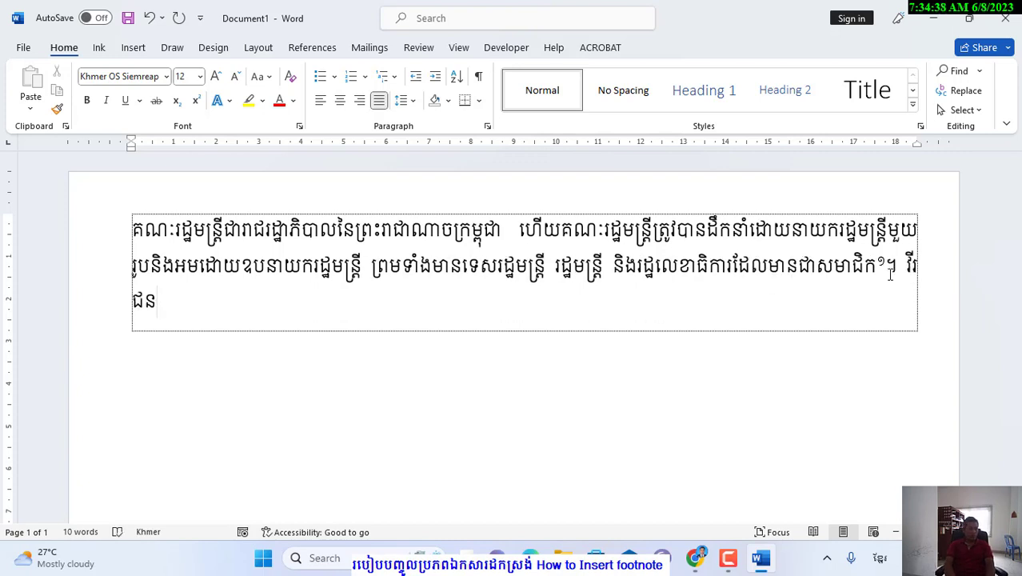
pyautogui.write('ដែល')
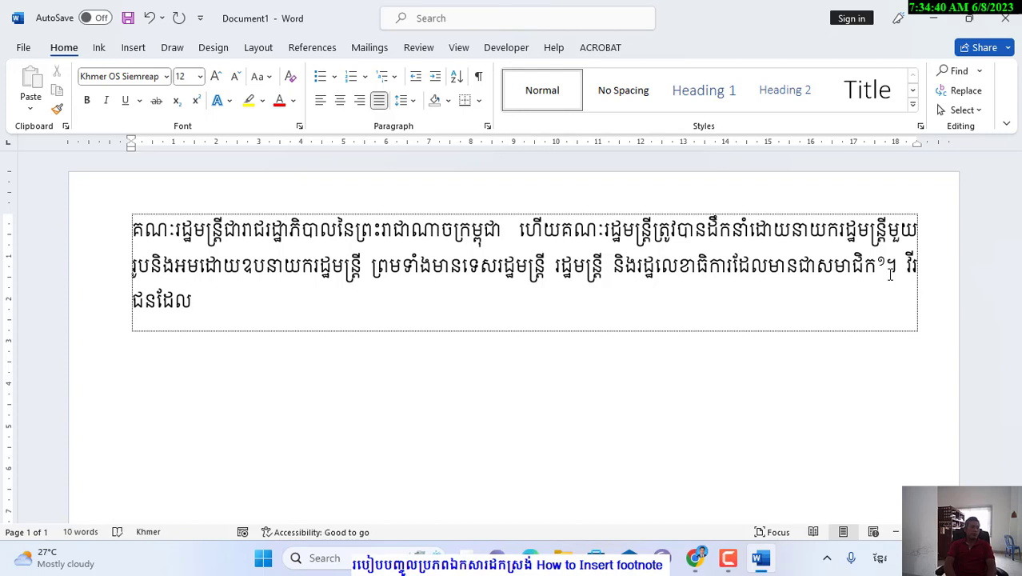
pyautogui.write('ត្រុ')
pyautogui.write('ូវ')
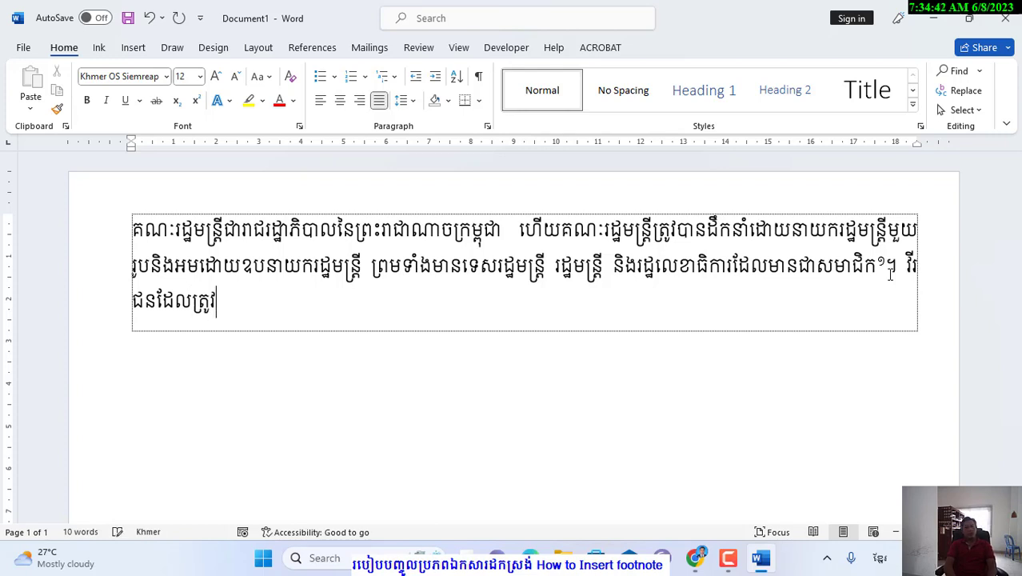
pyautogui.write('បាន')
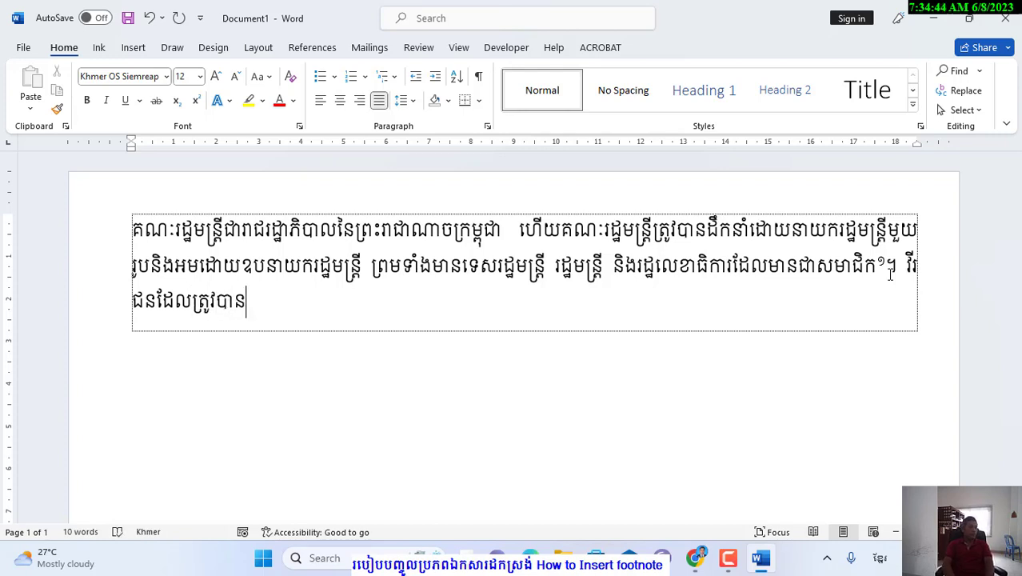
pyautogui.write('ចាត់តាំ')
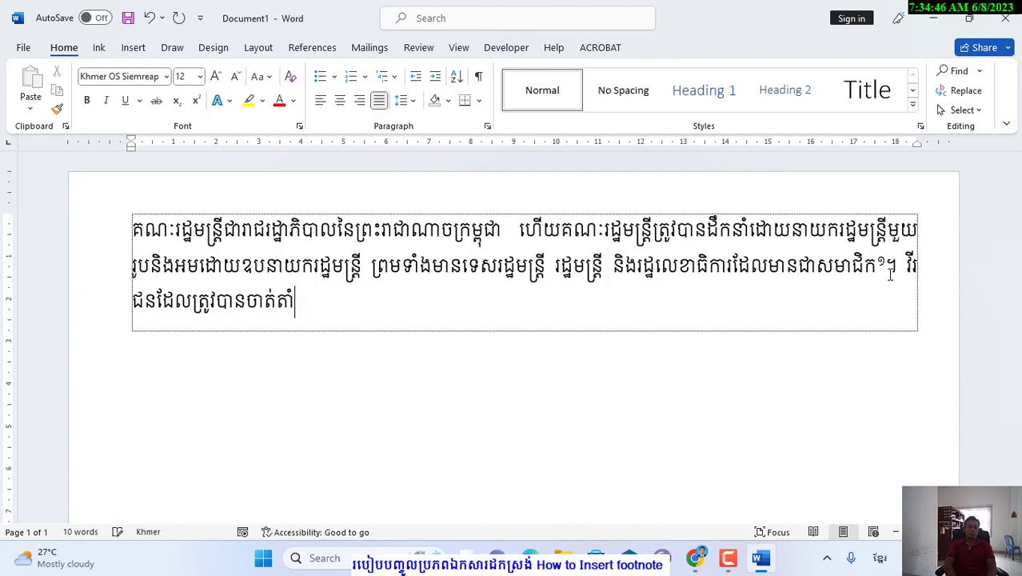
pyautogui.write('ង')
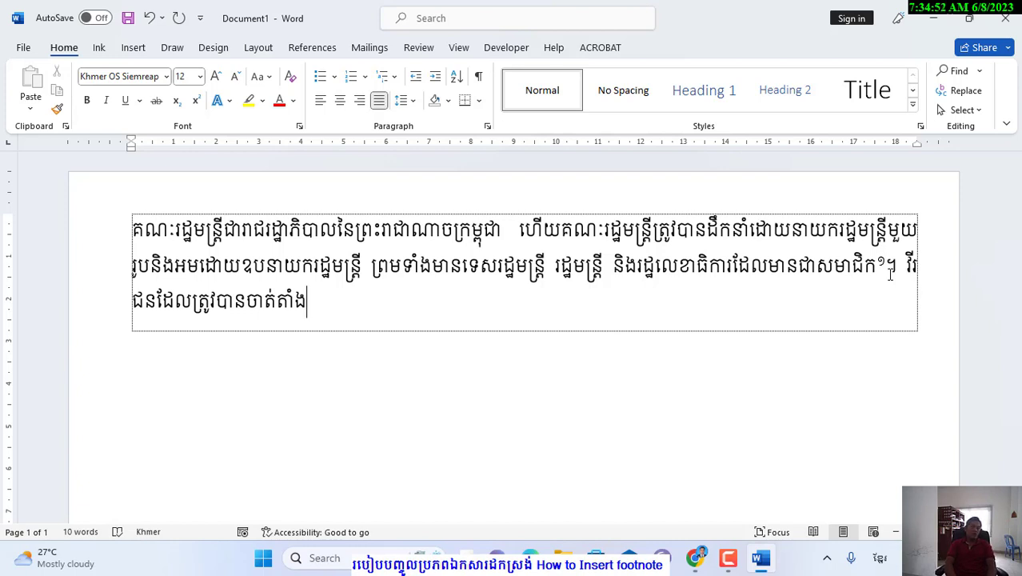
pyautogui.write('ជាសហកា')
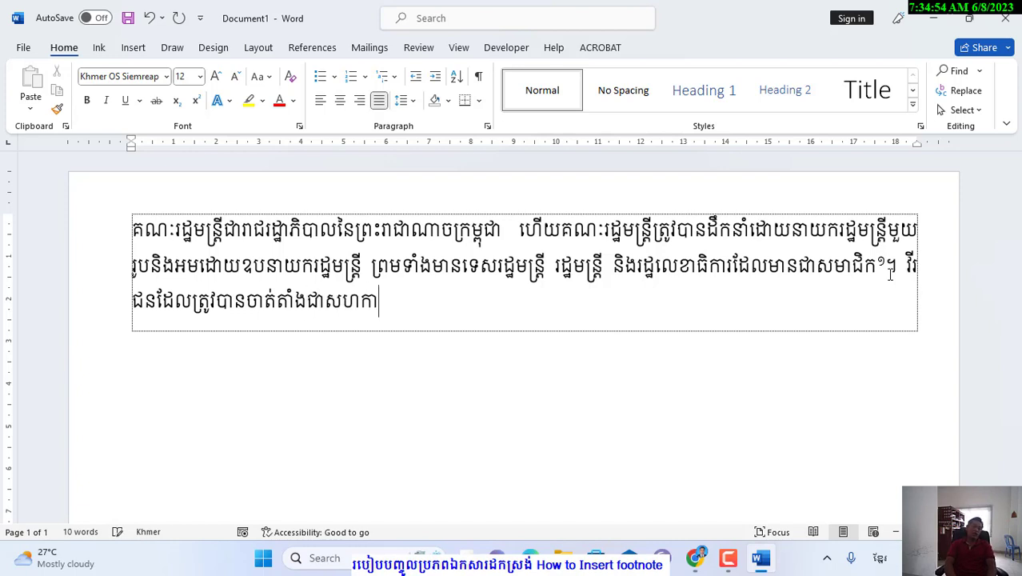
pyautogui.write('រីតំណ')
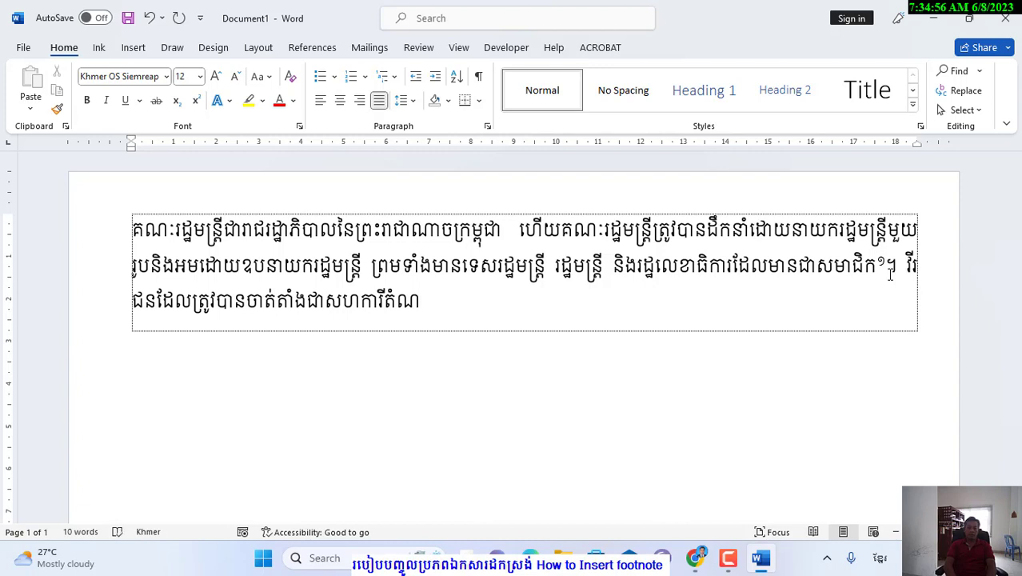
pyautogui.write('ាងរាស')
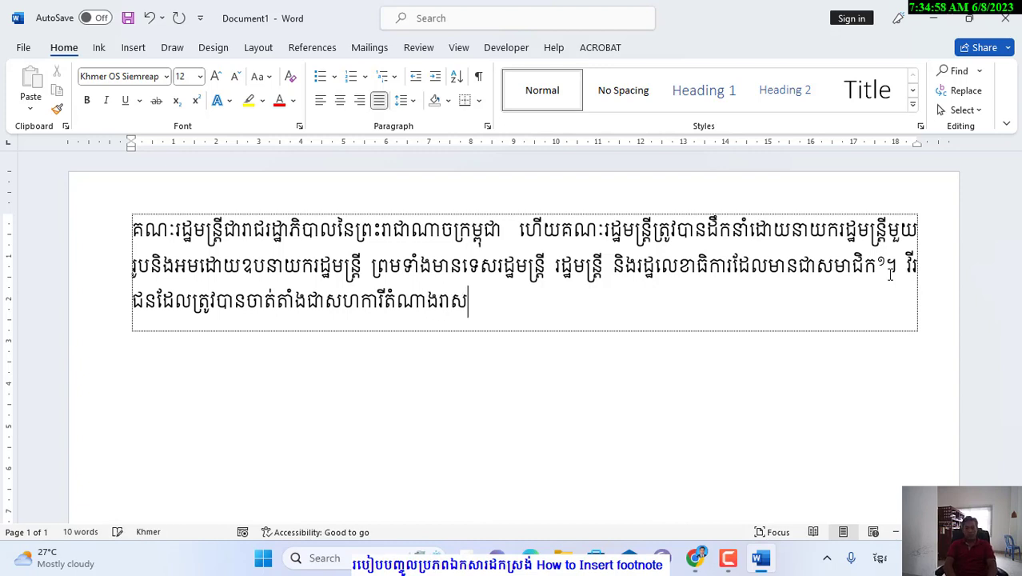
pyautogui.write('្ត្រ')
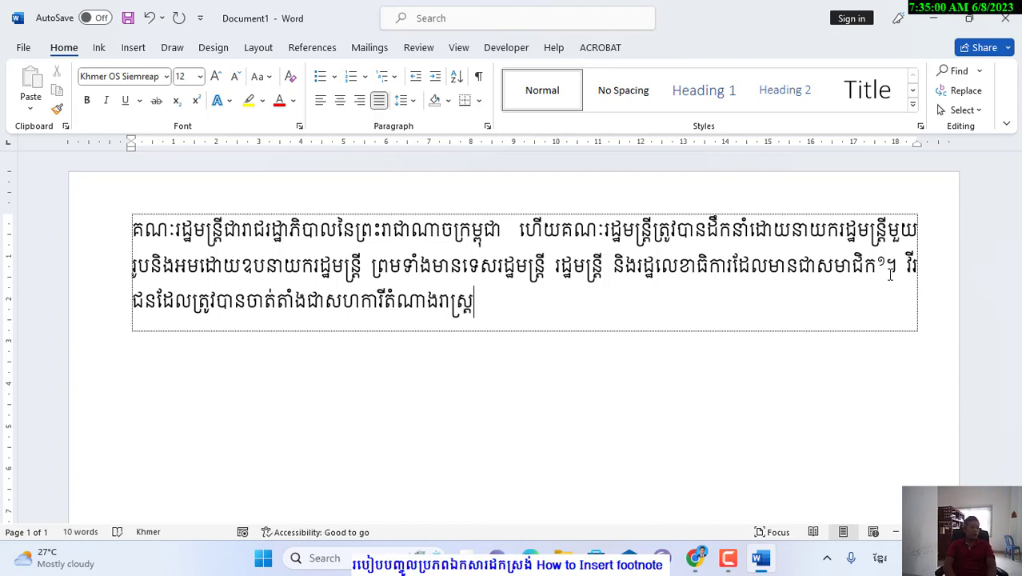
pyautogui.write(' ឬជាសមា')
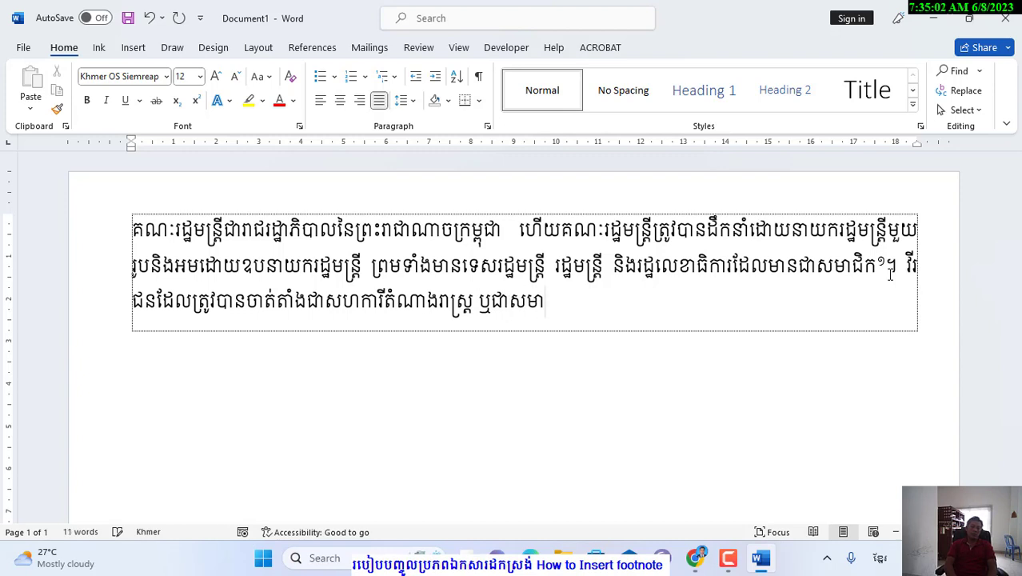
pyautogui.write('ជិក')
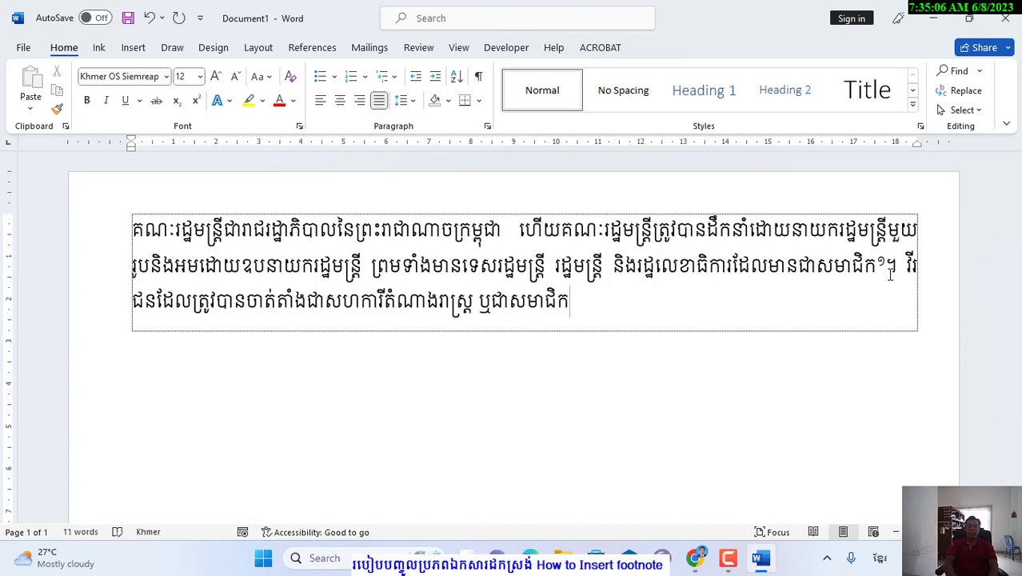
pyautogui.write('គំ')
pyautogui.write('ណប')
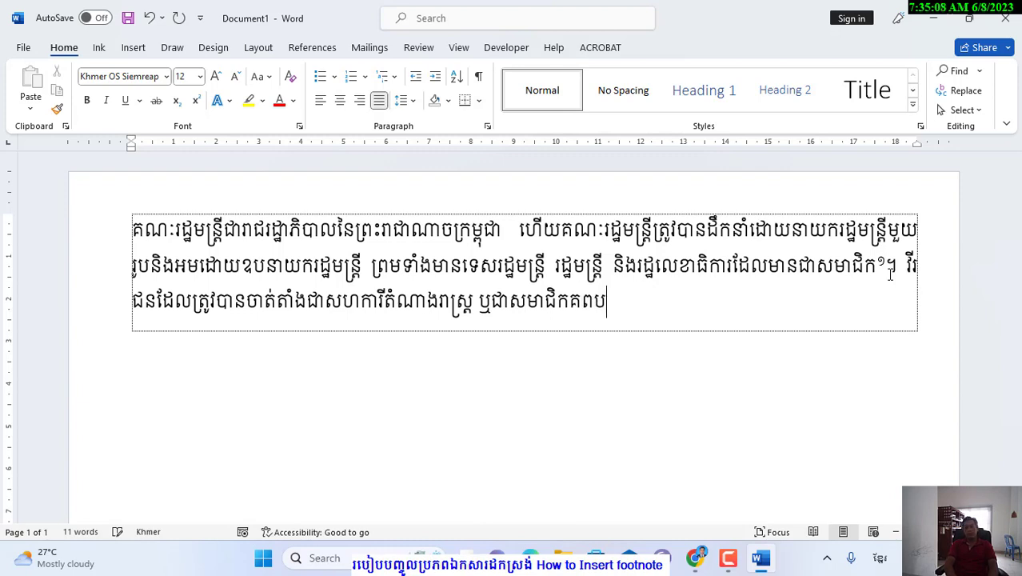
pyautogui.write('ក្សតំណ')
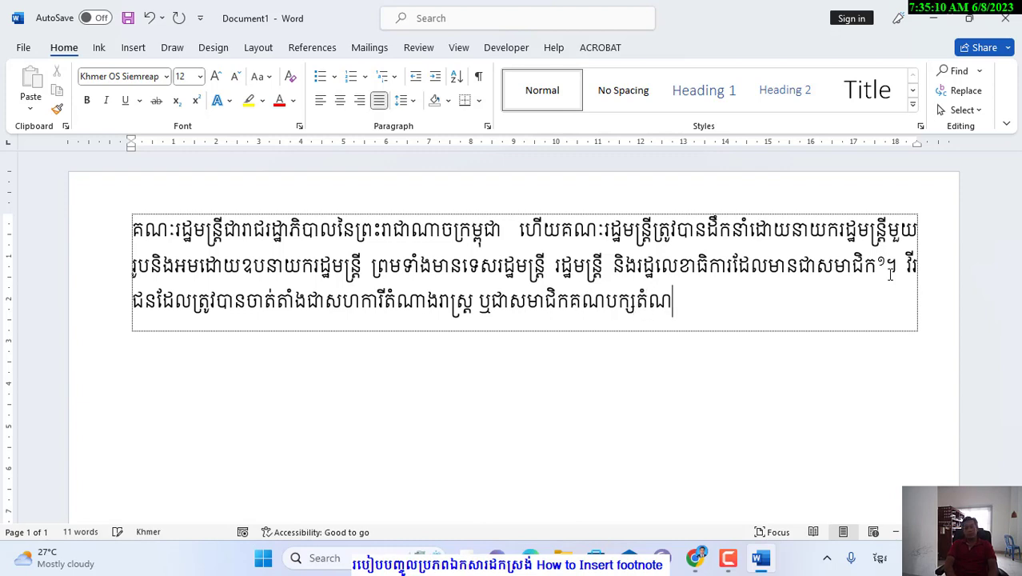
pyautogui.write('ាងន')
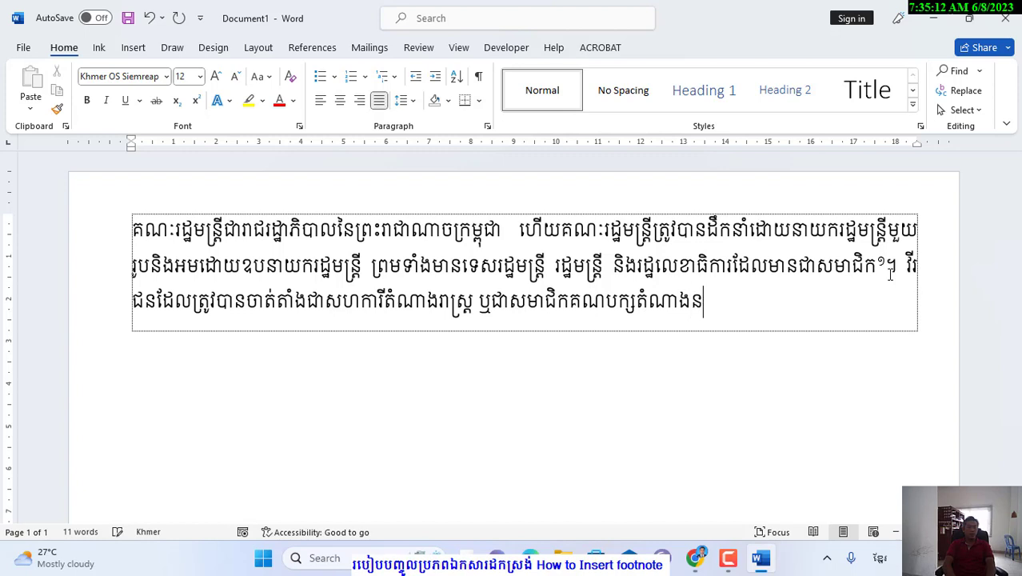
pyautogui.write('ៅក')
pyautogui.write('្នុងរដ្ឋ')
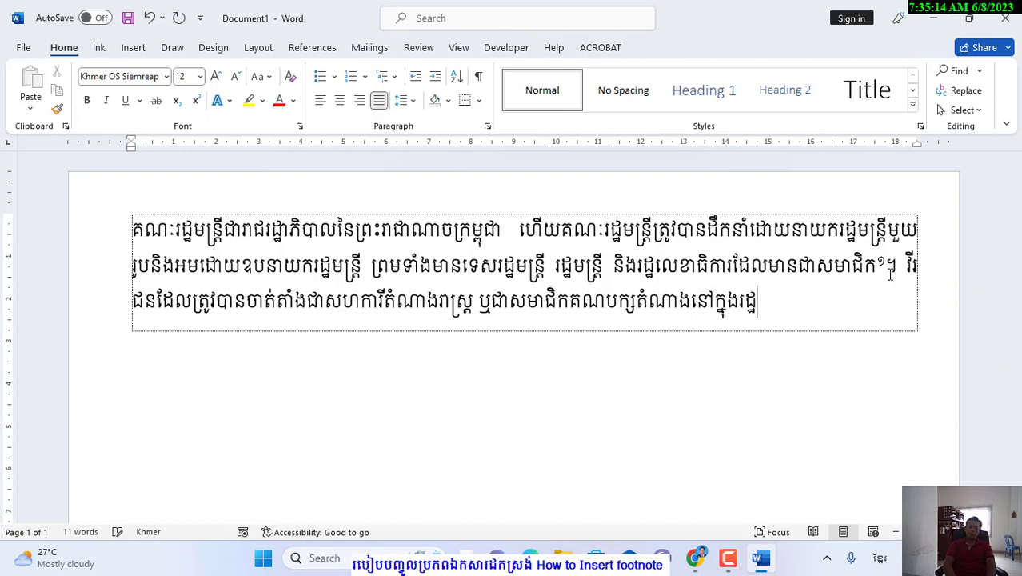
pyautogui.write('សភា')
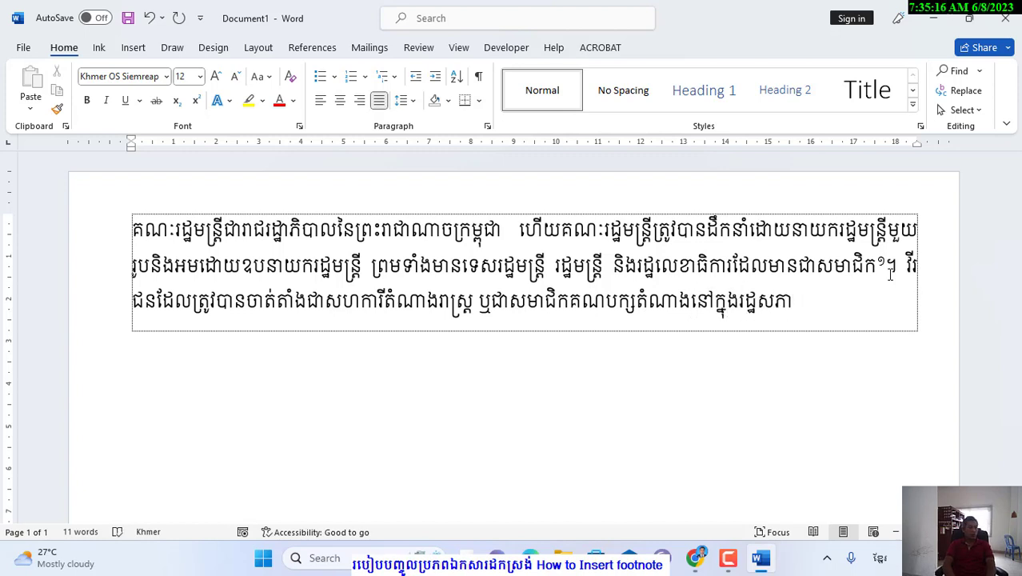
pyautogui.write(' ដែលផ្')
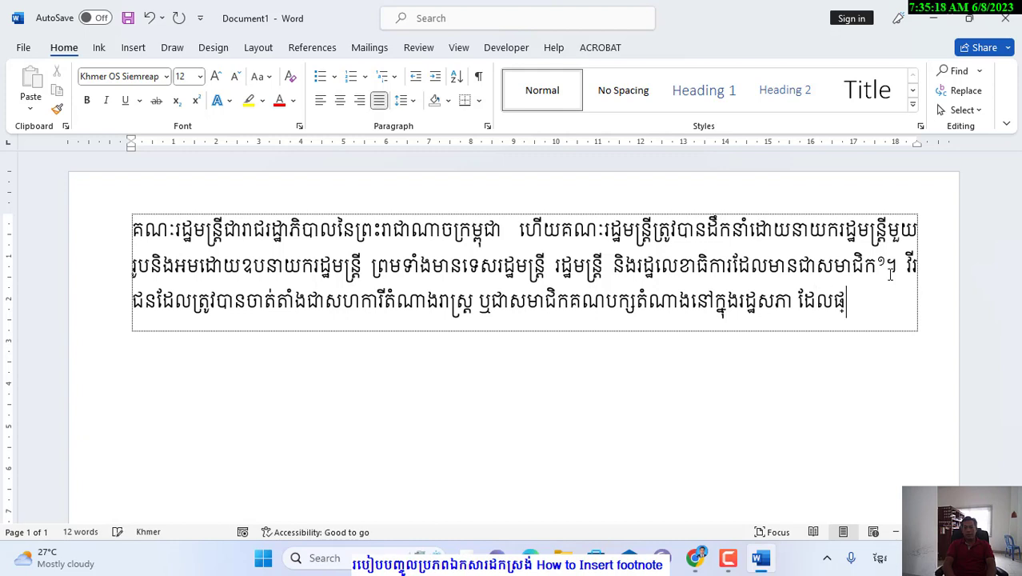
pyautogui.write('ដ')
pyautogui.write('គង')
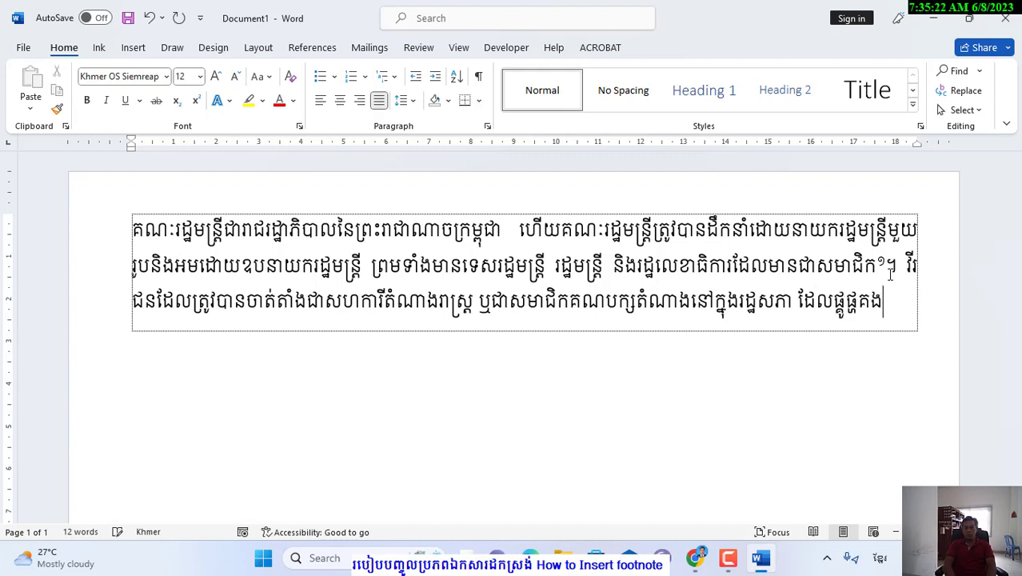
pyautogui.press('BackSpace')
pyautogui.press('BackSpace')
pyautogui.write('ង')
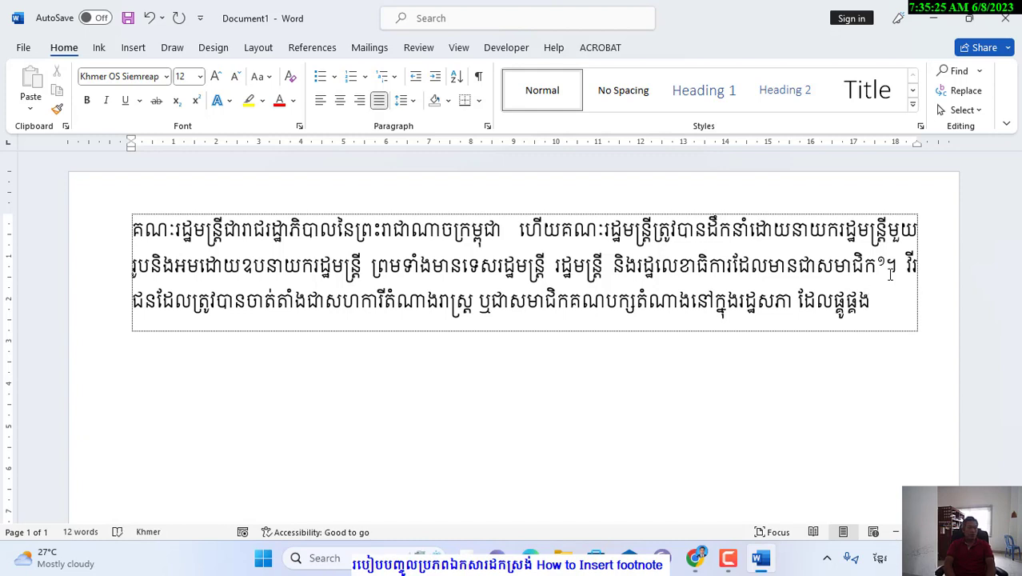
pyautogui.write('ឱ')
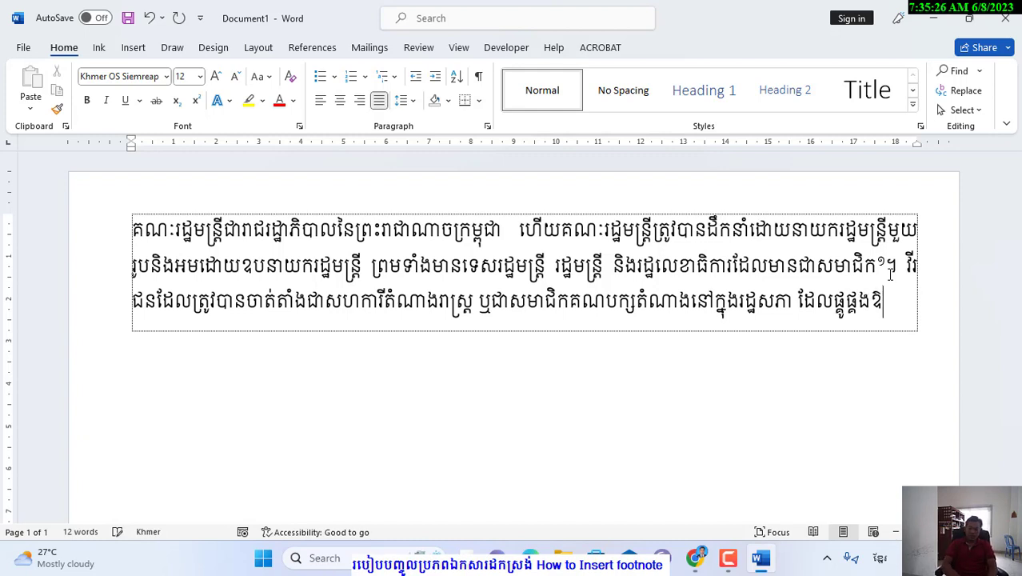
pyautogui.write('្យកាន់តំ')
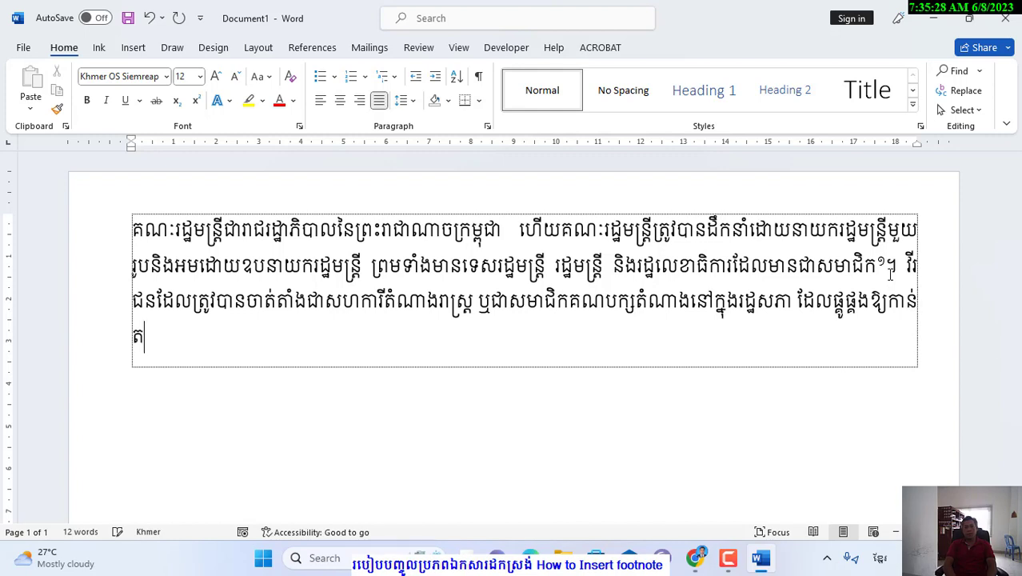
pyautogui.write('ណែង')
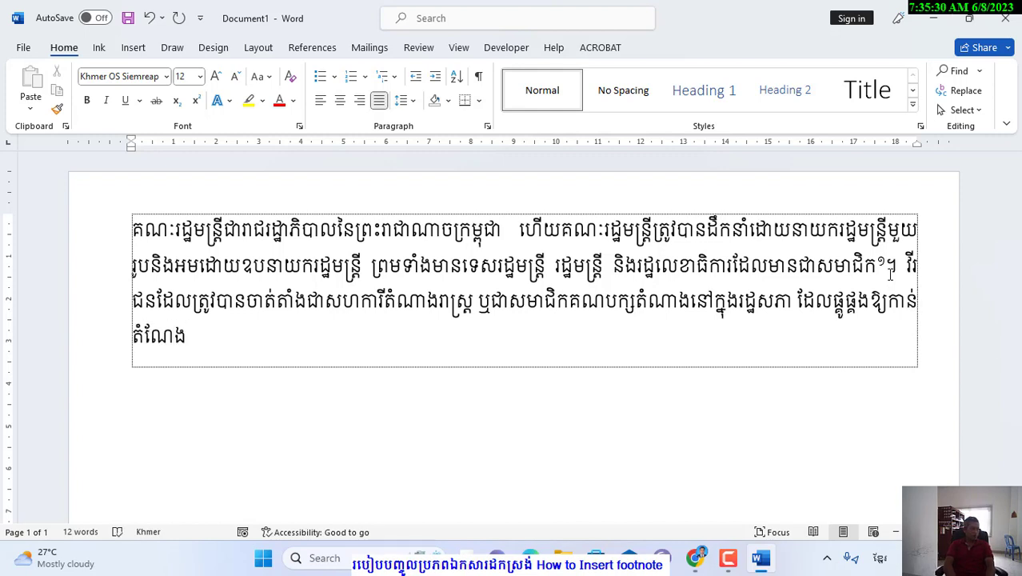
pyautogui.write('ផ្សេងៗ')
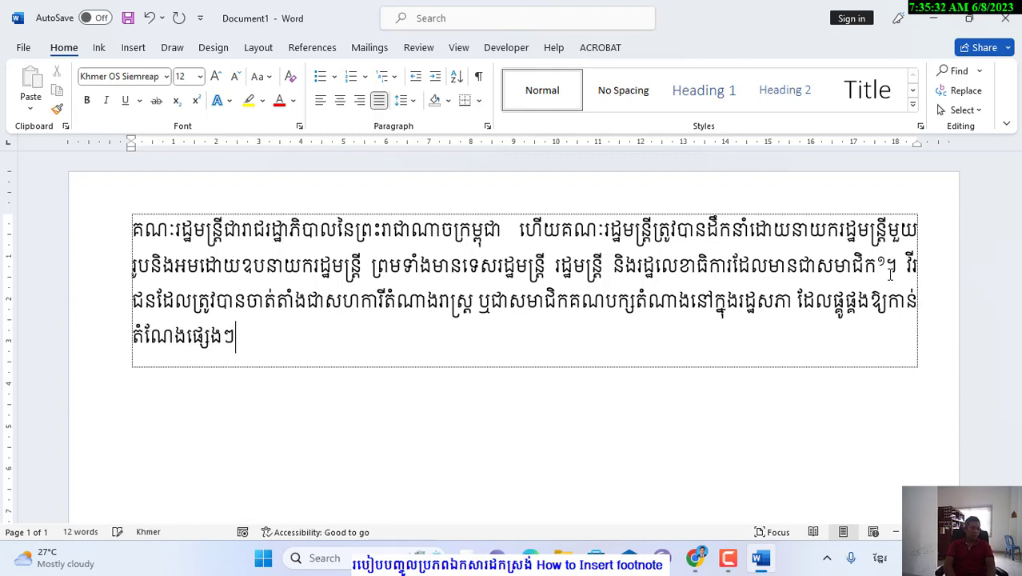
pyautogui.write('ក្នុងរ')
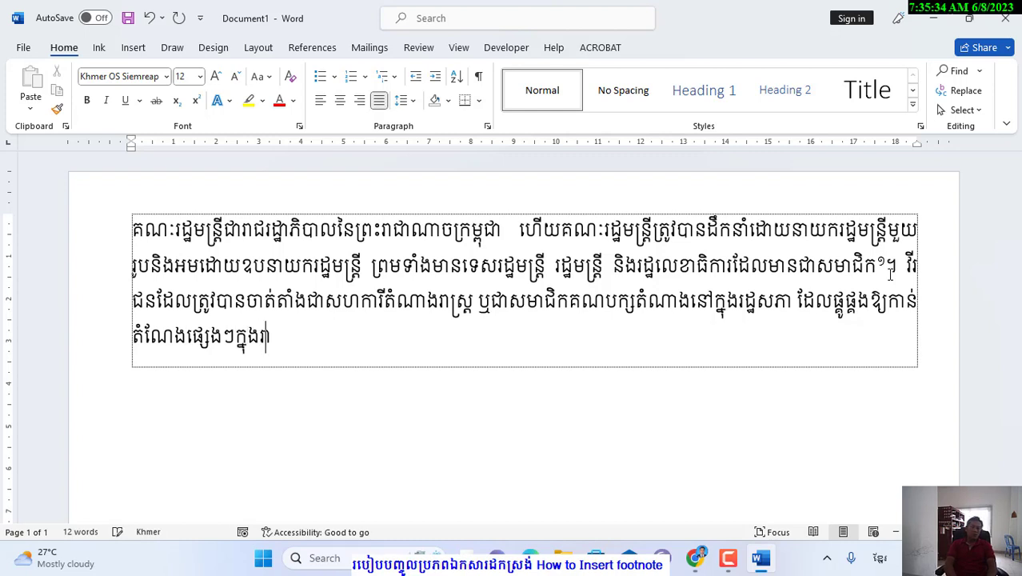
pyautogui.write('ាជរដ្ឋ')
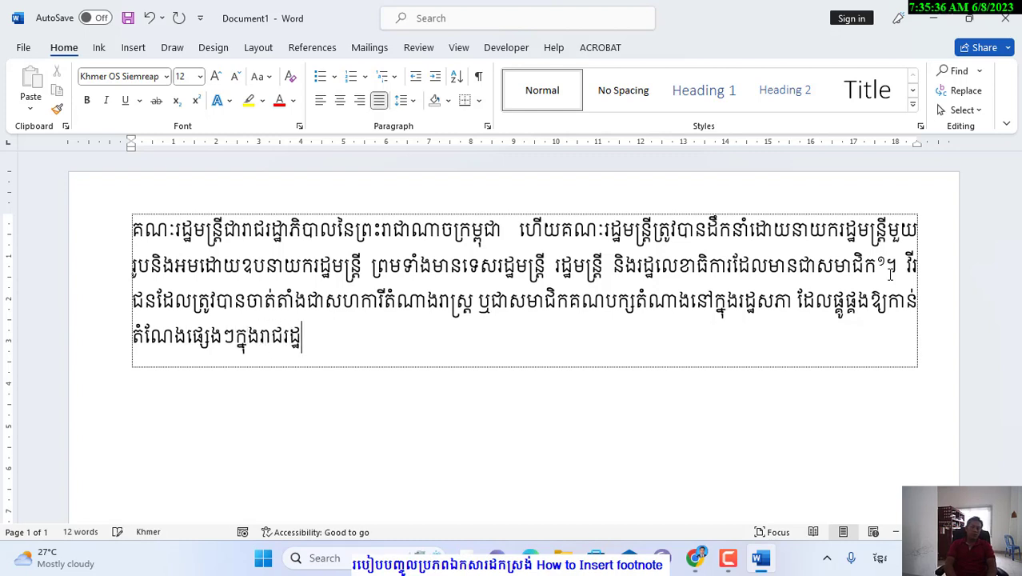
pyautogui.write('ាភិ')
pyautogui.write('បាល')
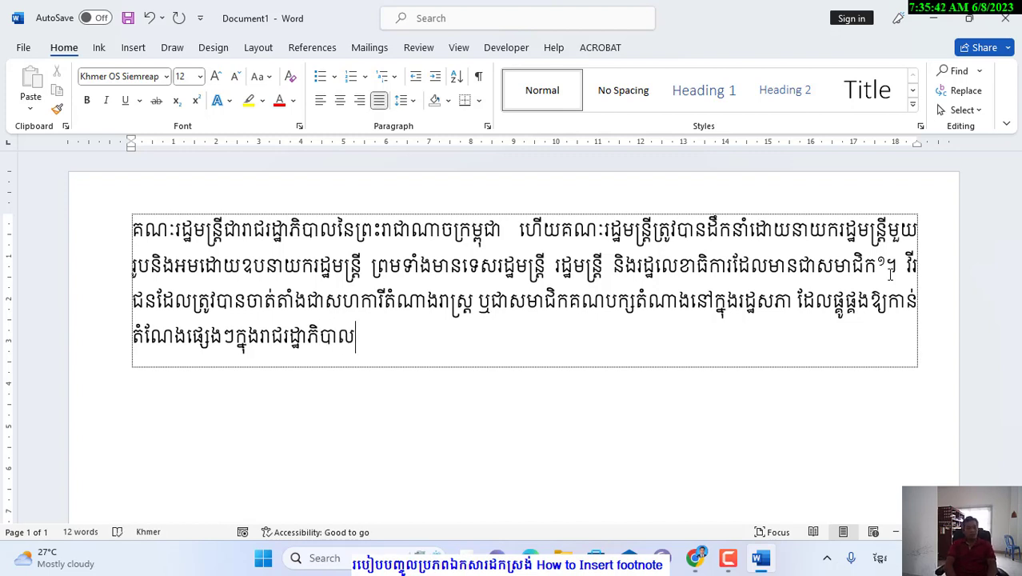
pyautogui.write('ត្រូវទៅ')
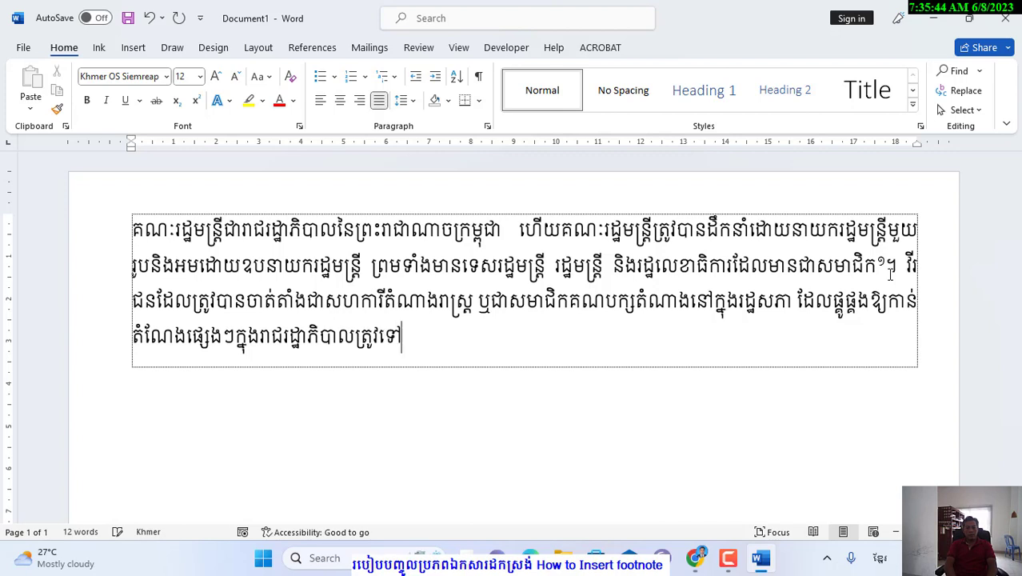
pyautogui.write('សុំសេចក្តី')
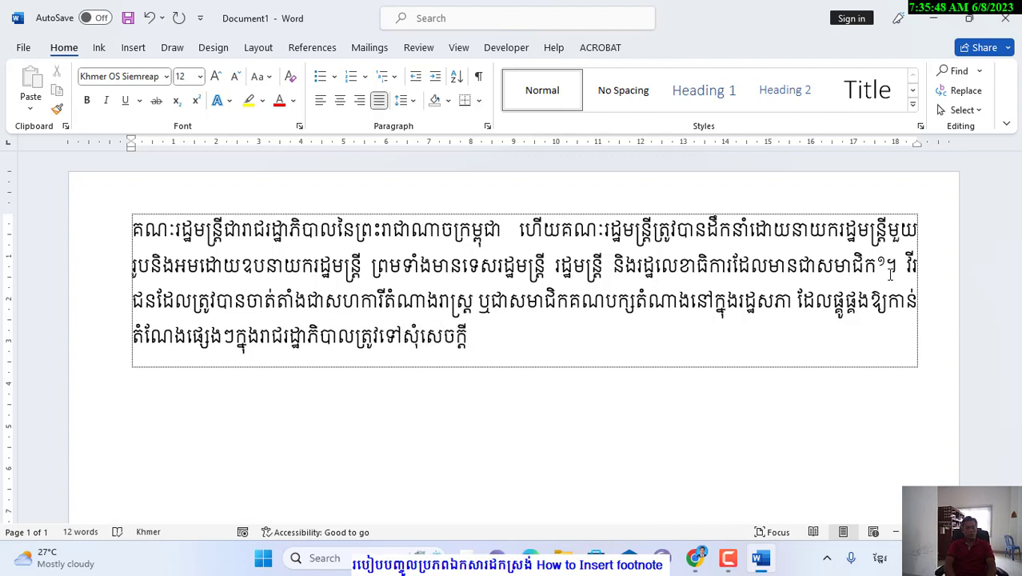
pyautogui.write('ទុកចិ')
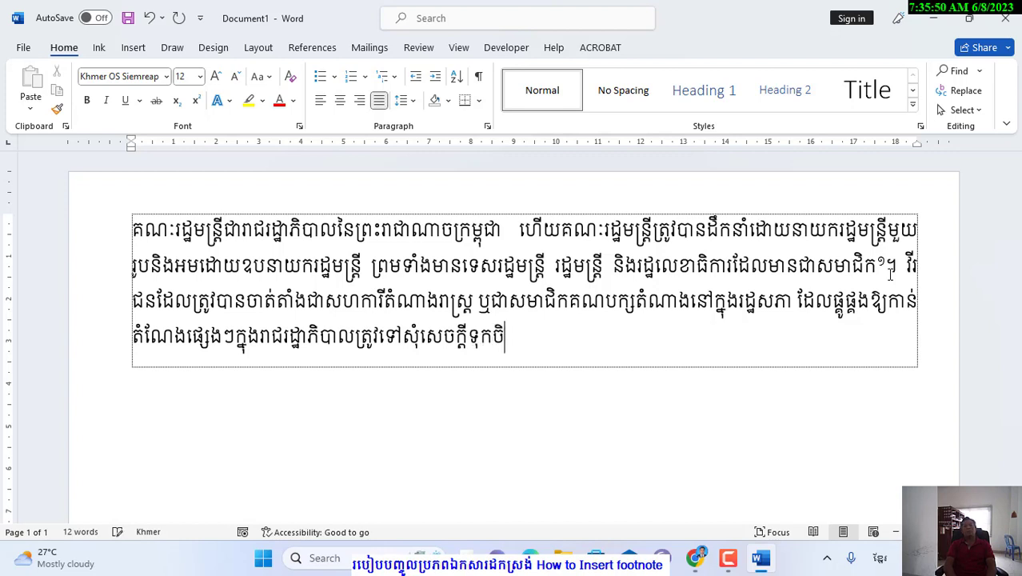
pyautogui.write('ត្តពី')
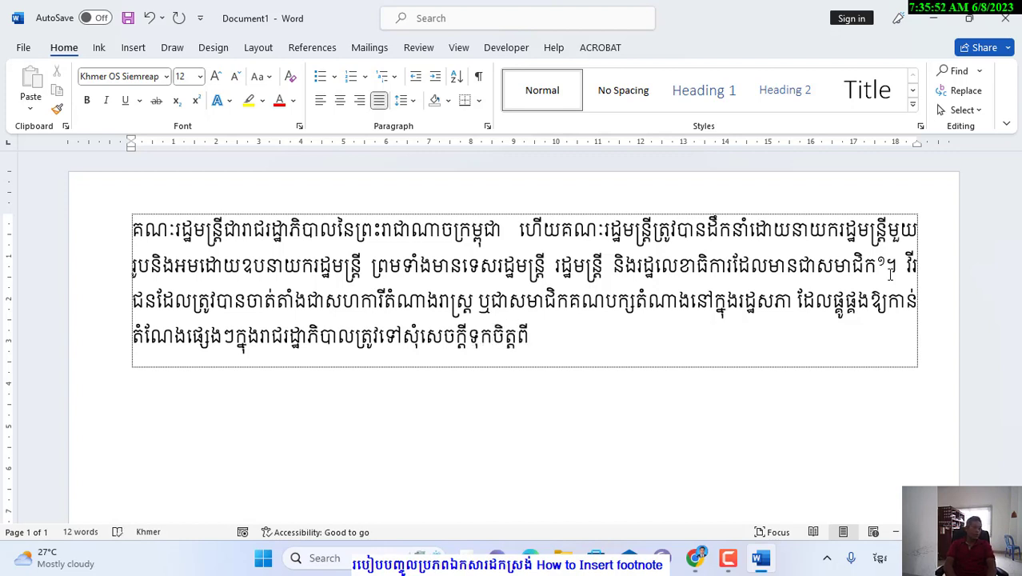
pyautogui.write('រដ្ឋសភា')
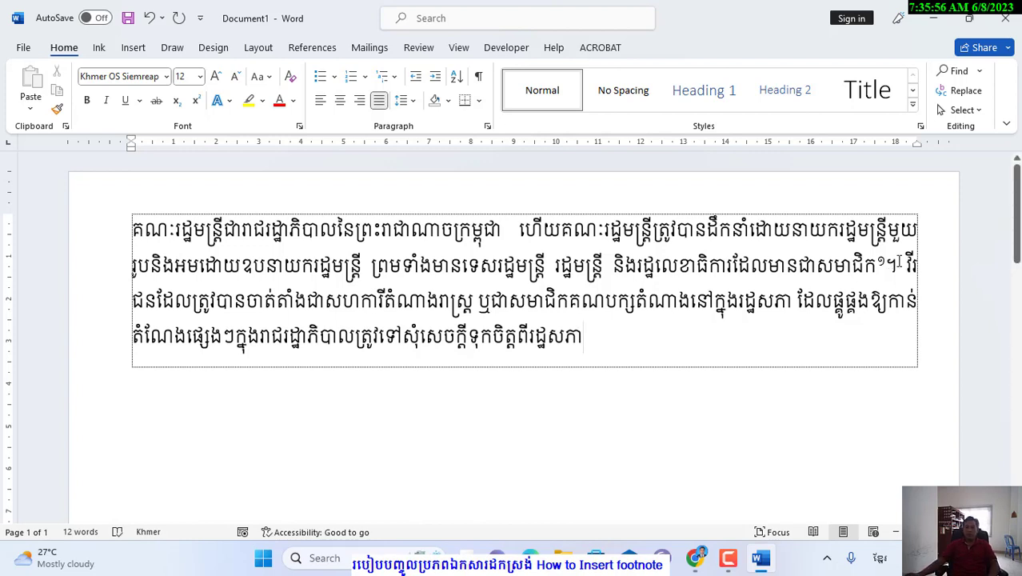
pyautogui.moveTo(887, 266); pyautogui.dragTo(951, 347)
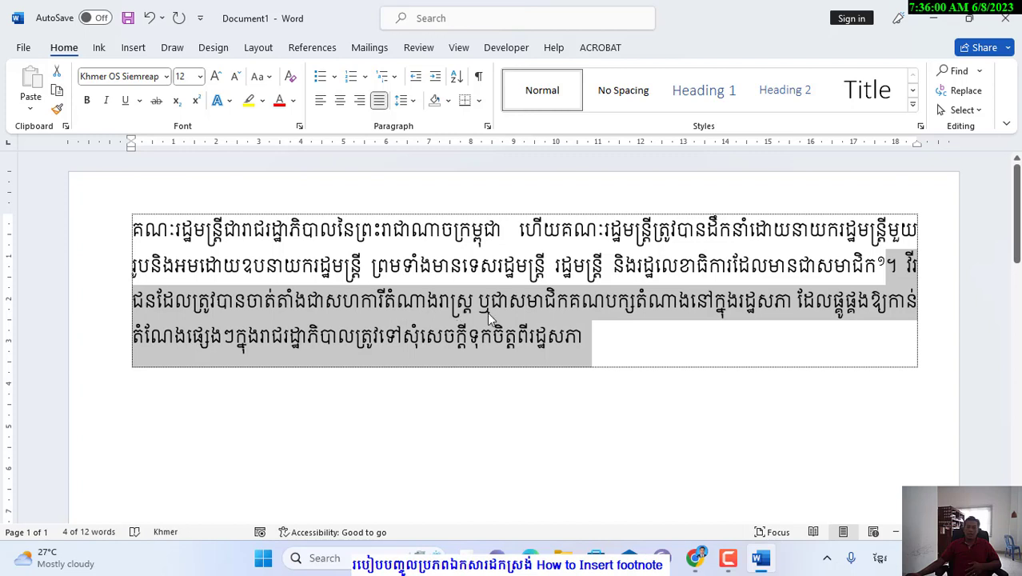
pyautogui.click(585, 331)
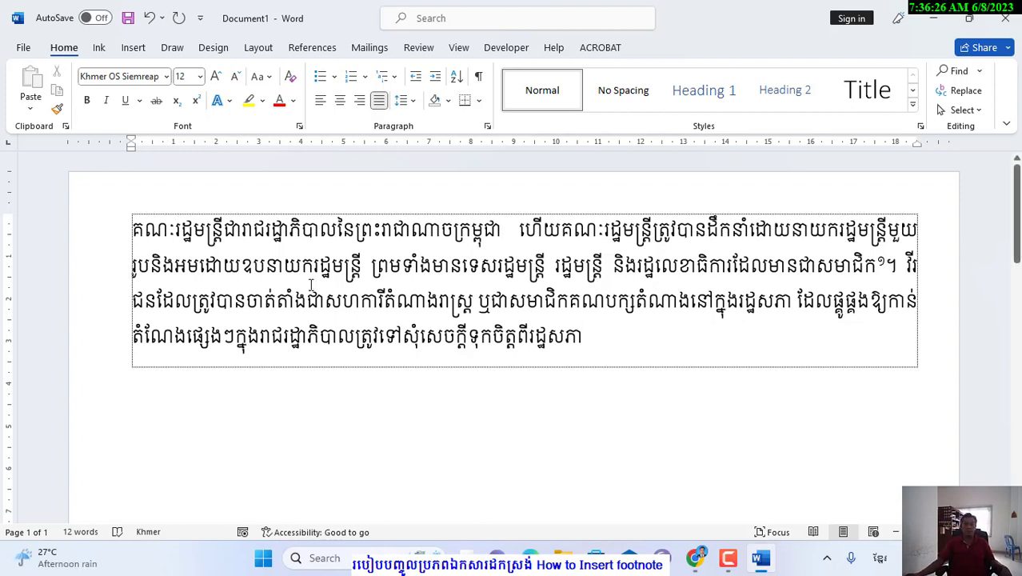
# Step: Insert footnote 2 at the end of the paragraph, below footnote 1
pyautogui.click(135, 50)
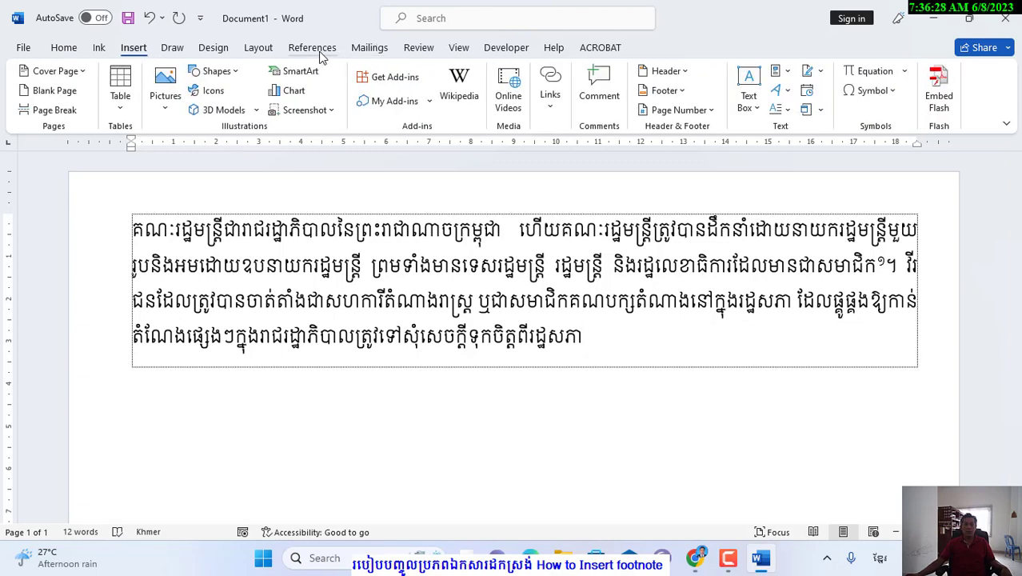
pyautogui.click(316, 48)
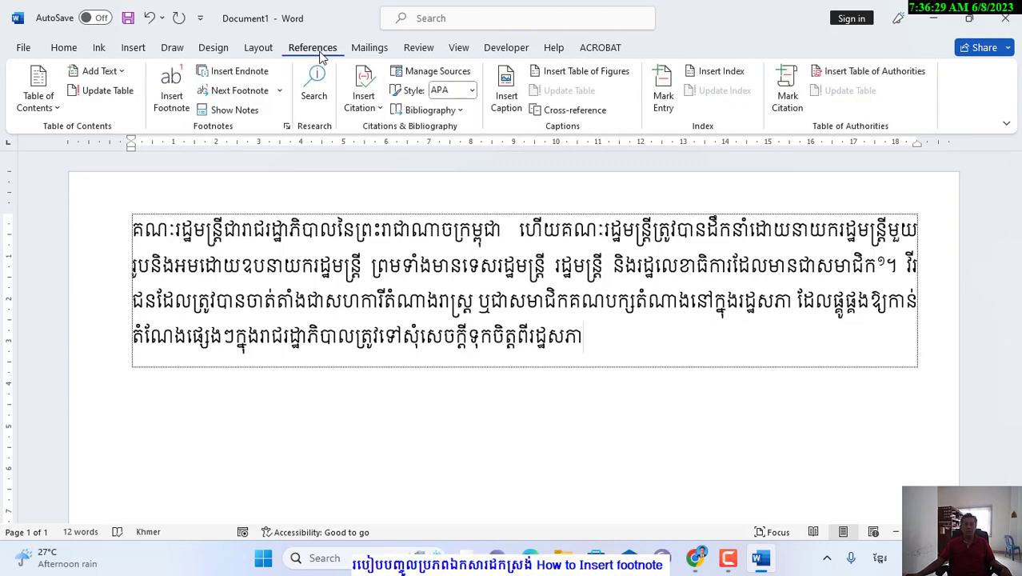
pyautogui.click(166, 95)
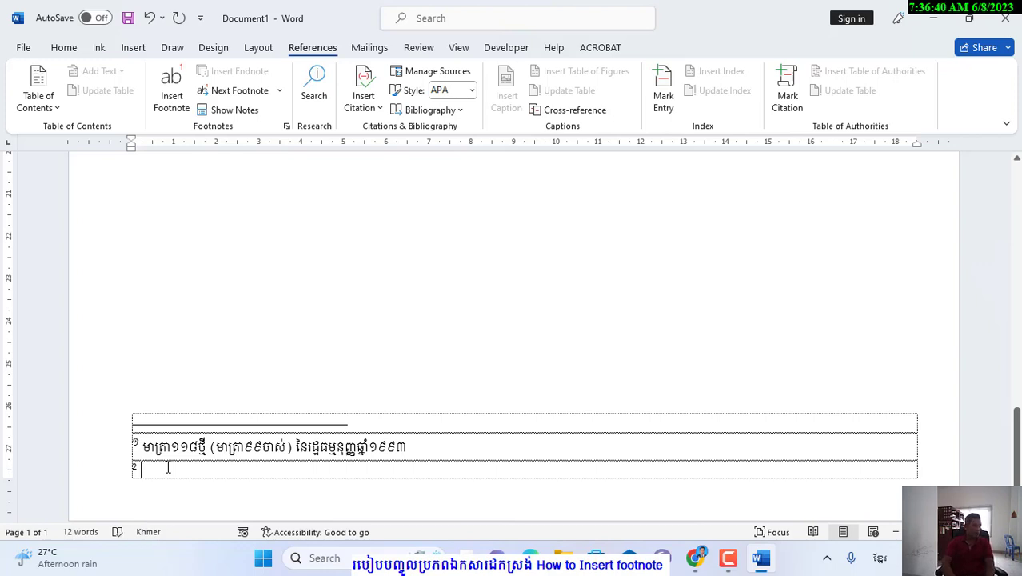
# Step: Type footnote 2 as មាត្រា១១៨ថ្មី (មាត្រា១០០ចាស់) នៃរដ្ឋធម្មនុញ្ញឆ្នាំ១៩៩៣ and select it
pyautogui.write('មាត្រា')
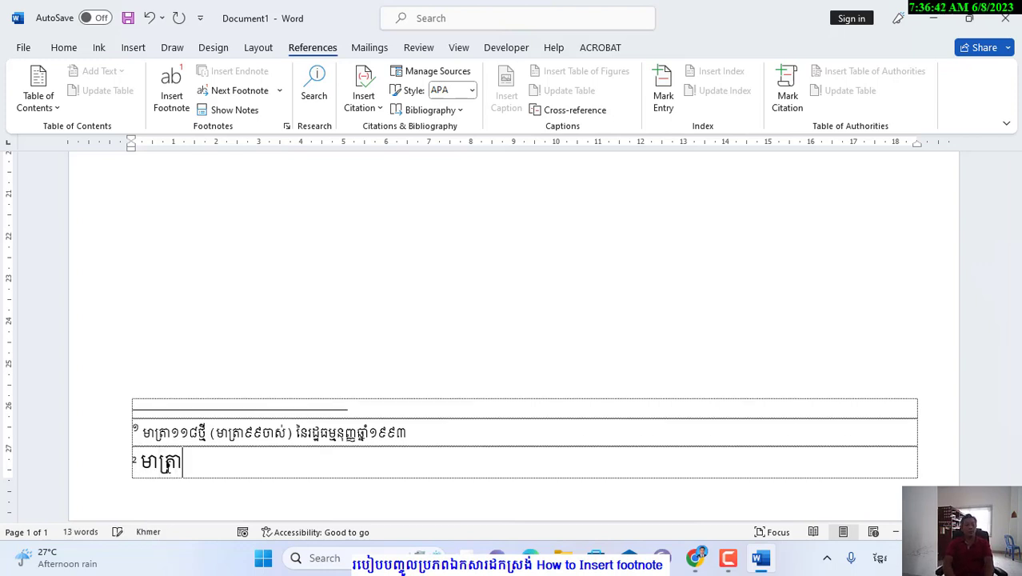
pyautogui.write('១១៨ថ្មី')
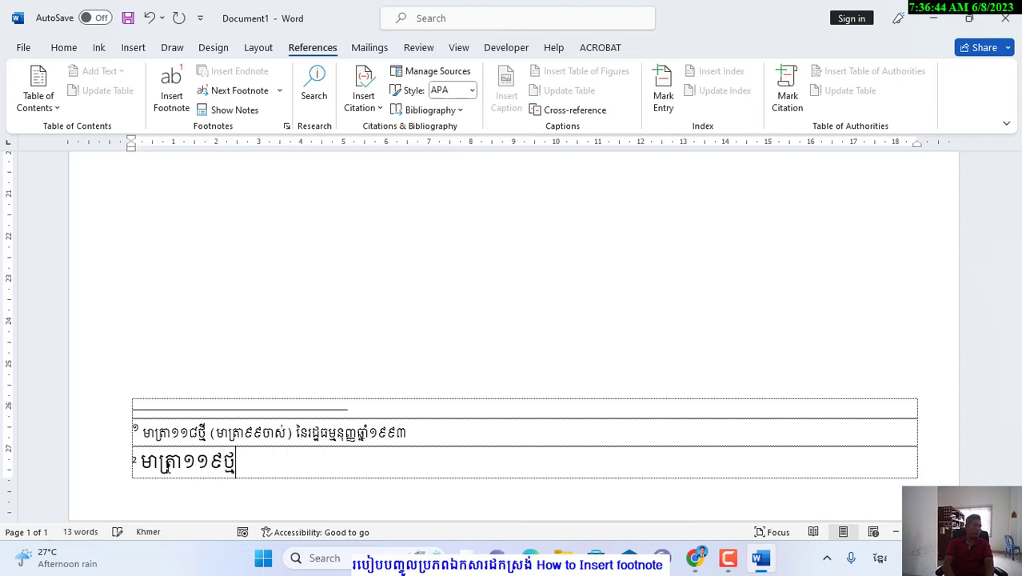
pyautogui.write(' (')
pyautogui.write('មាត្រា')
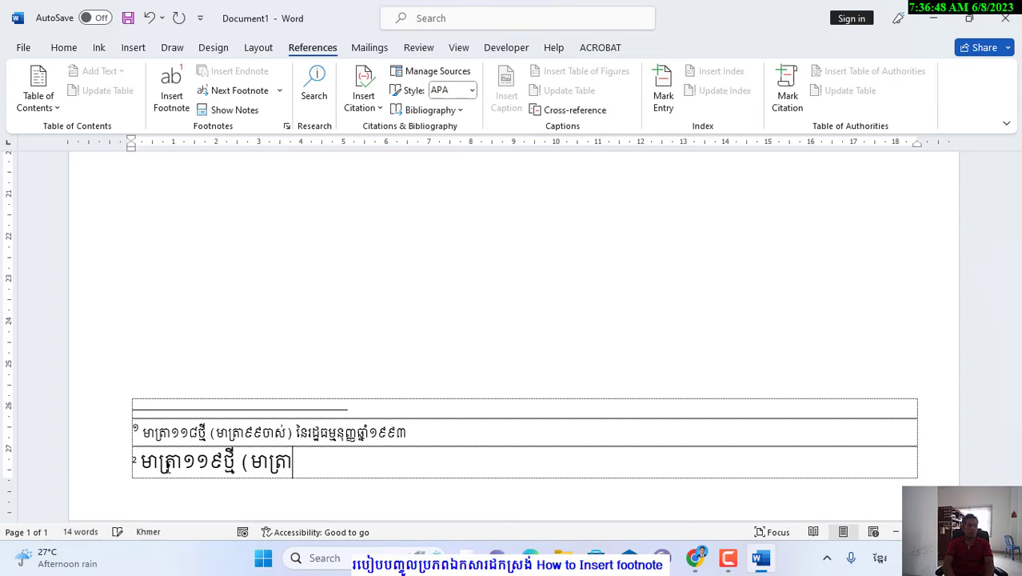
pyautogui.write('១០០ច')
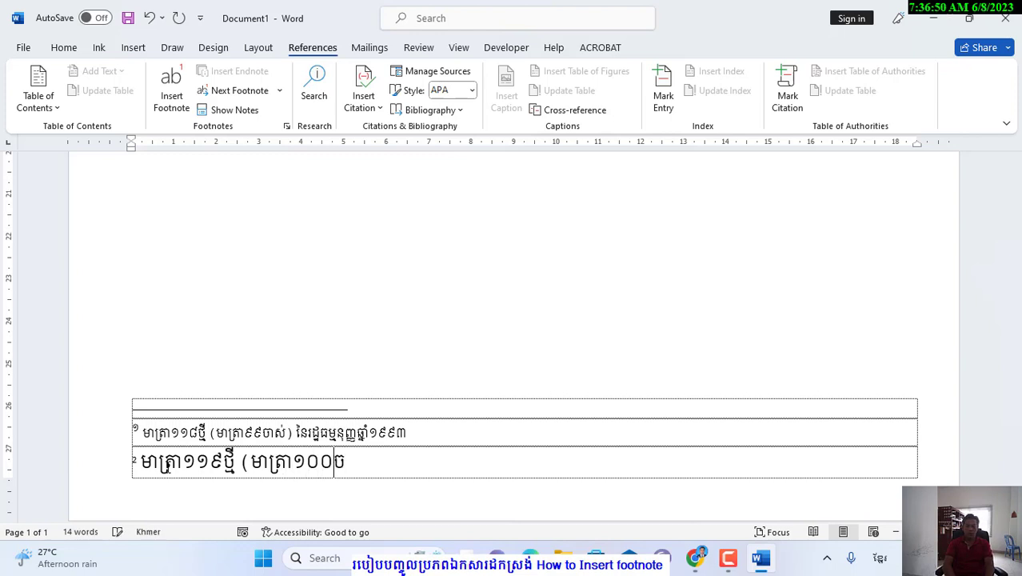
pyautogui.write('ាស់)')
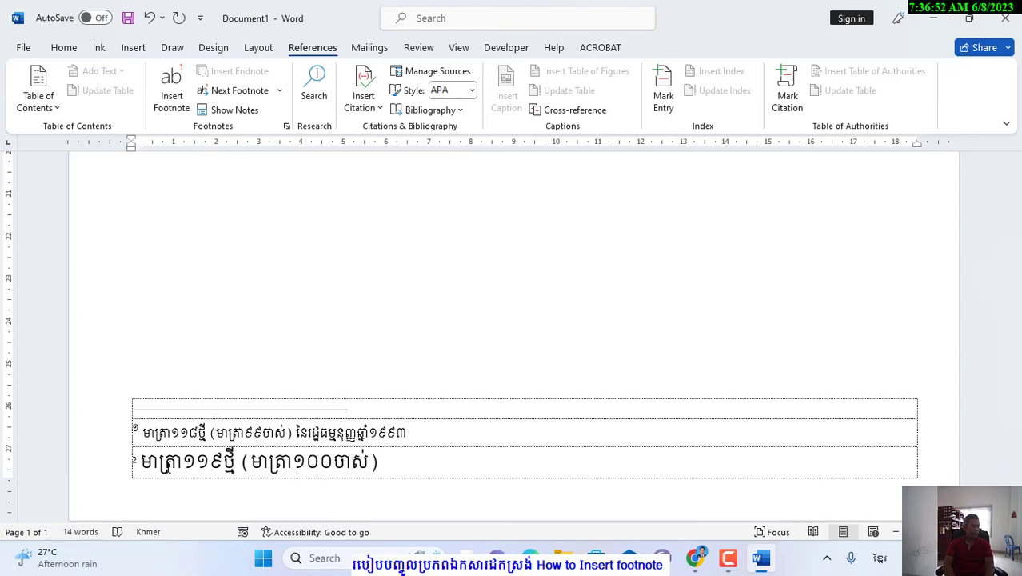
pyautogui.write(' នៃ')
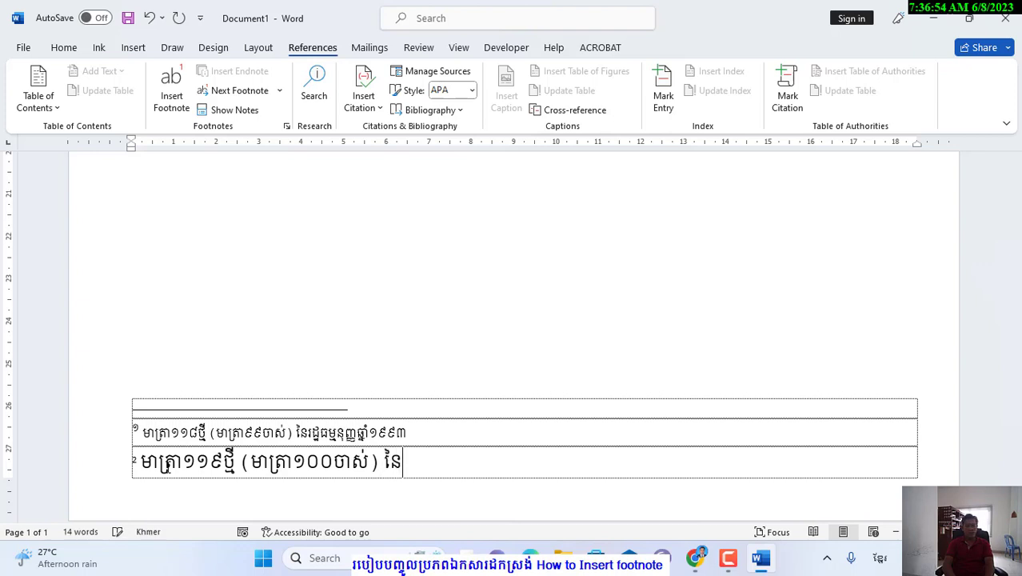
pyautogui.write('រដ្ឋធ')
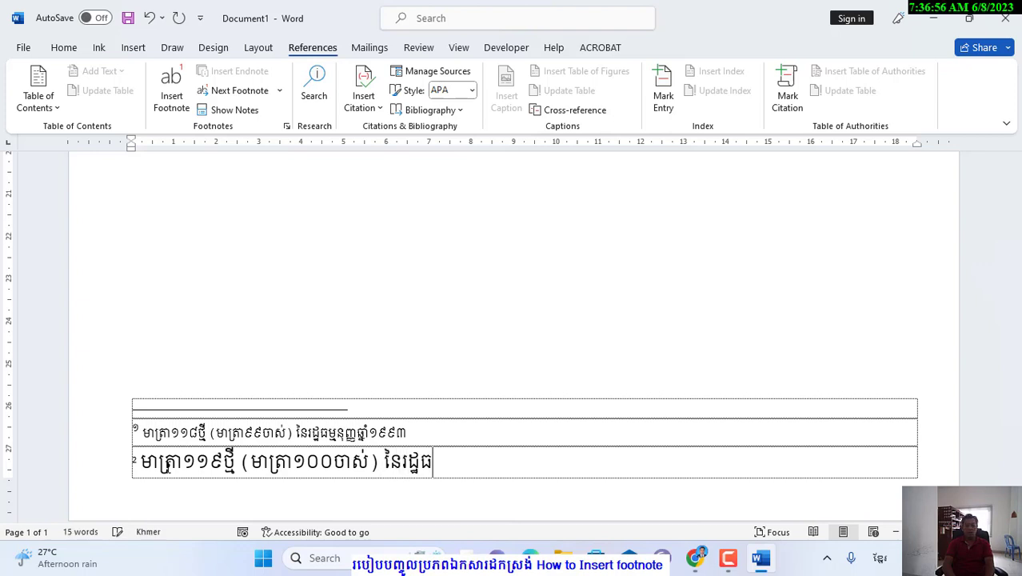
pyautogui.write('ម្មនុញ្ញ')
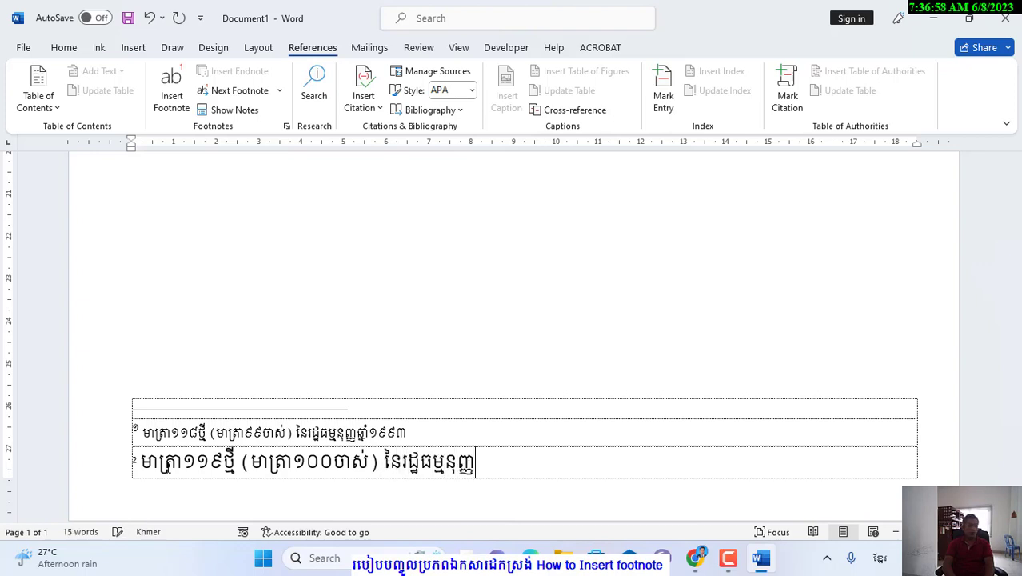
pyautogui.write('ឆ្នាំ១')
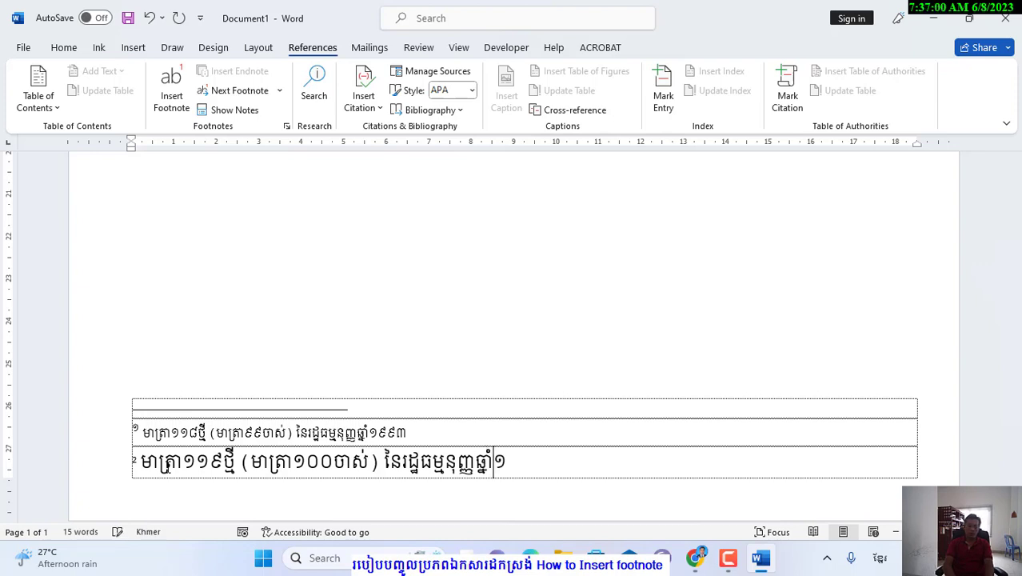
pyautogui.write('៩៩៣')
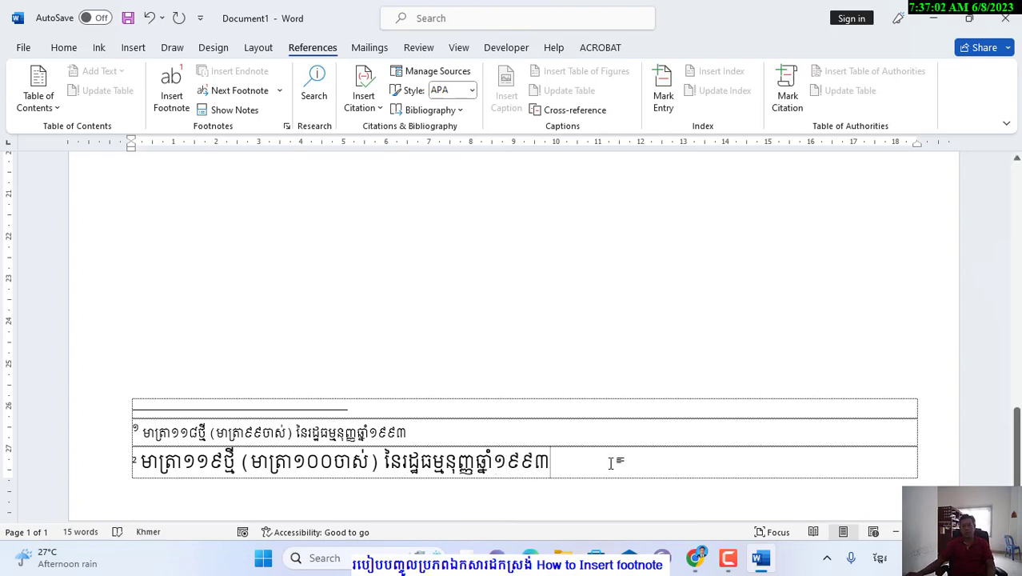
pyautogui.moveTo(610, 462); pyautogui.dragTo(151, 485)
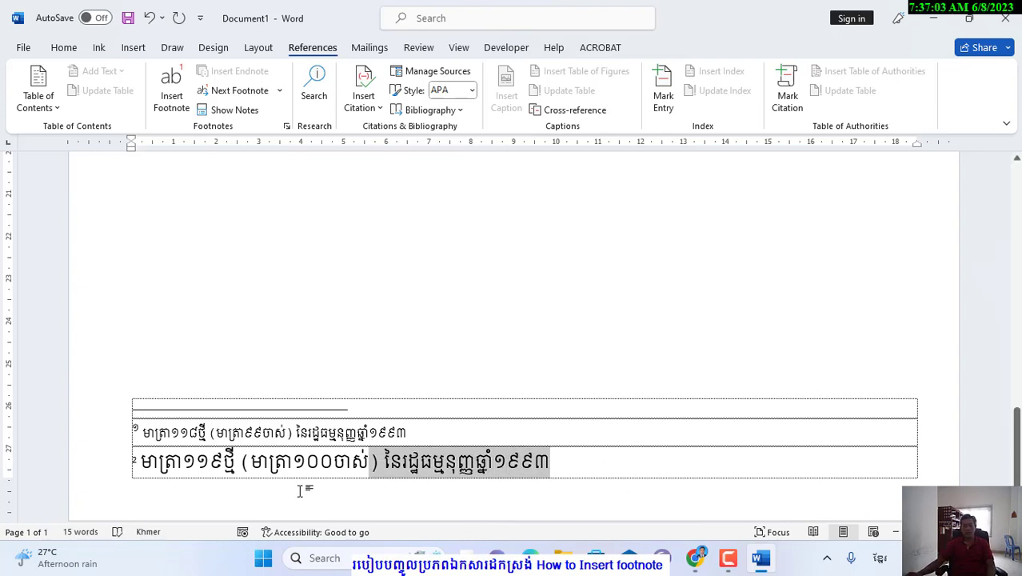
# Step: Format footnote 2 as 10 pt Khmer OS Siemreap to match footnote 1
pyautogui.click(34, 48)
pyautogui.click(23, 50)
pyautogui.click(64, 49)
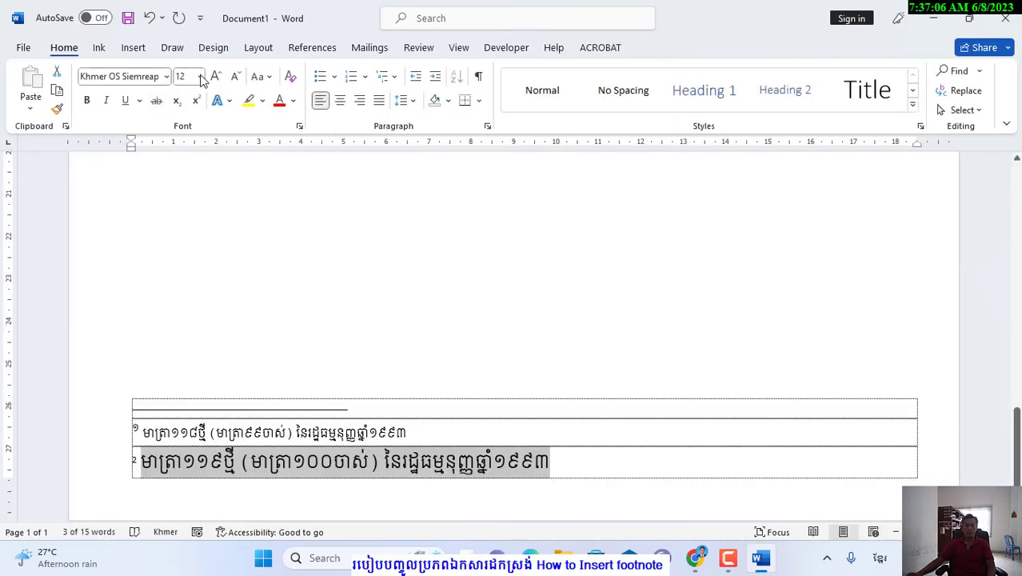
pyautogui.click(201, 76)
pyautogui.press('BackSpace')
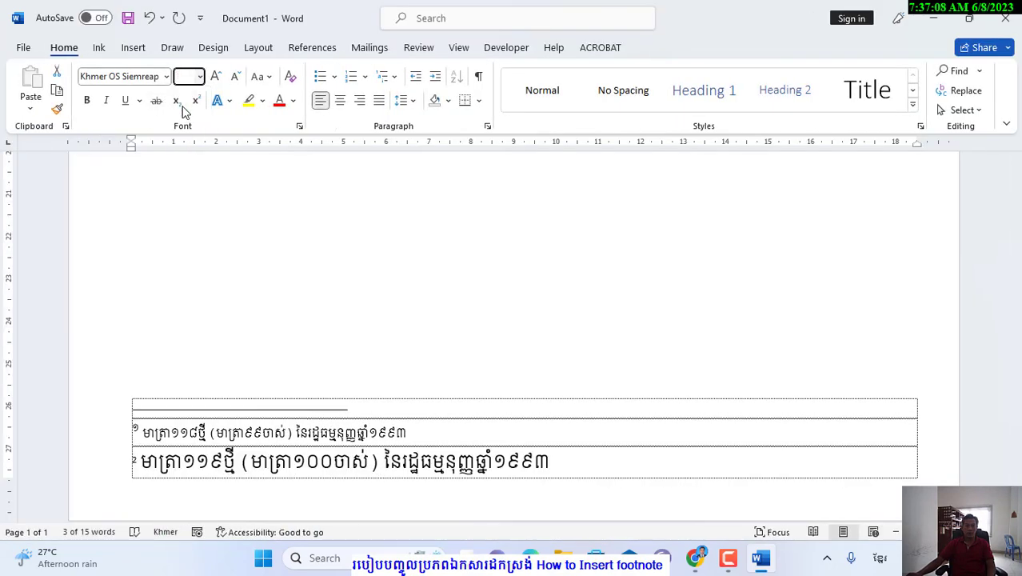
pyautogui.write('10')
pyautogui.press('Return')
pyautogui.click(132, 464)
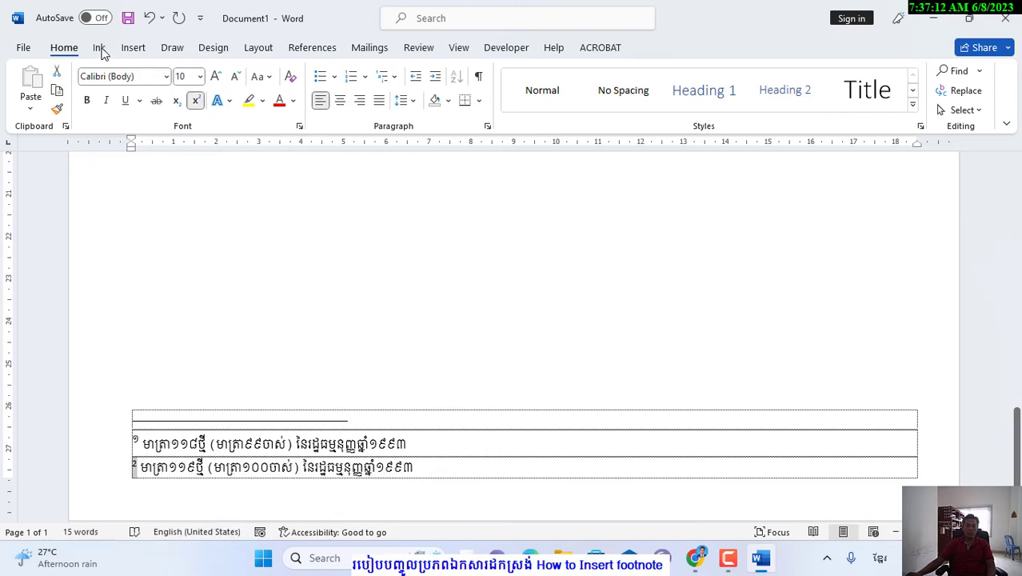
pyautogui.click(166, 78)
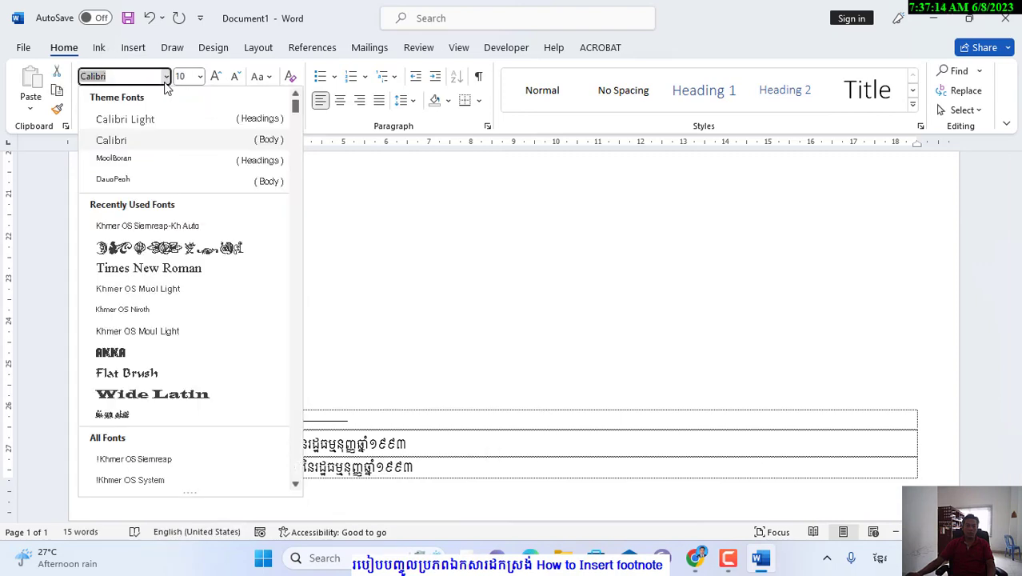
pyautogui.click(212, 224)
pyautogui.scroll(10, 531, 357)
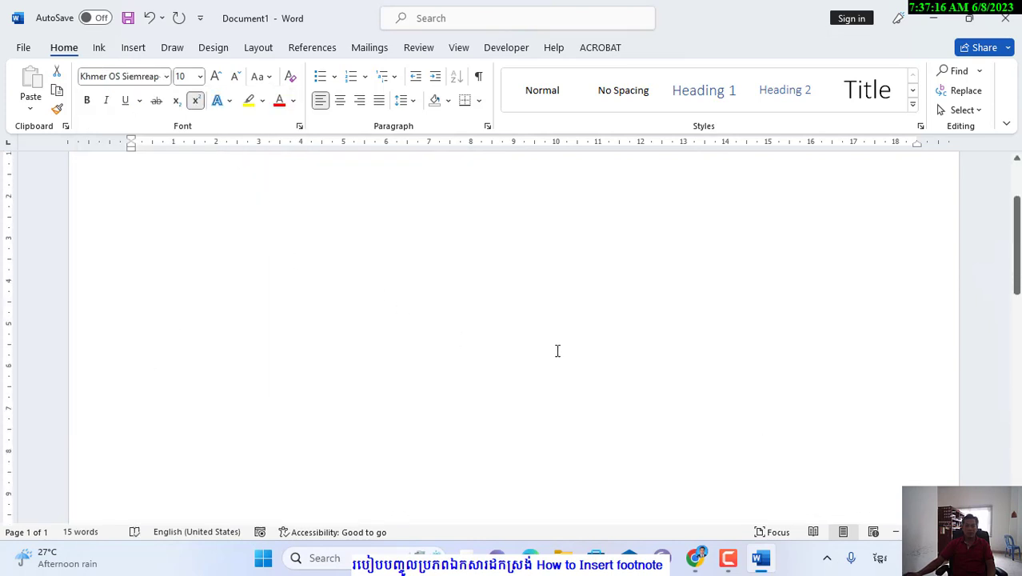
# Step: Format footnote mark 2 in Khmer OS Siemreap to show ២, then end the paragraph with ។
pyautogui.moveTo(615, 329); pyautogui.dragTo(584, 332)
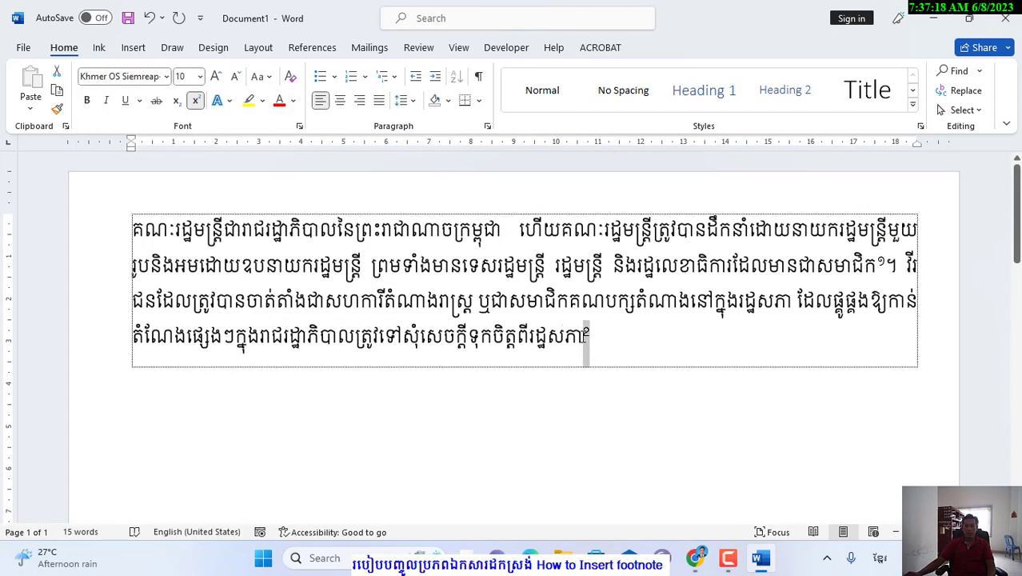
pyautogui.click(166, 76)
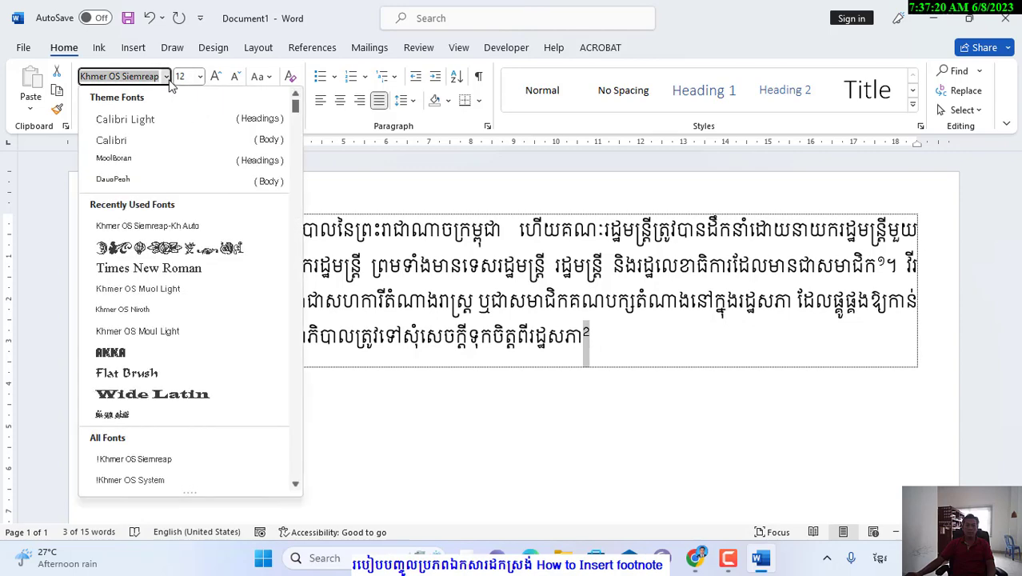
pyautogui.press('Escape')
pyautogui.click(622, 337)
pyautogui.write('។')
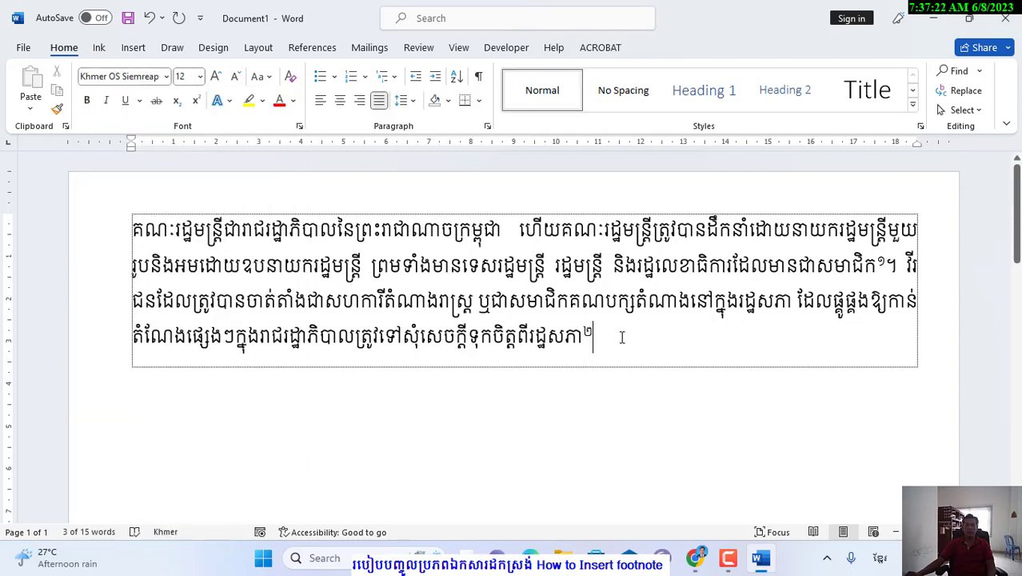